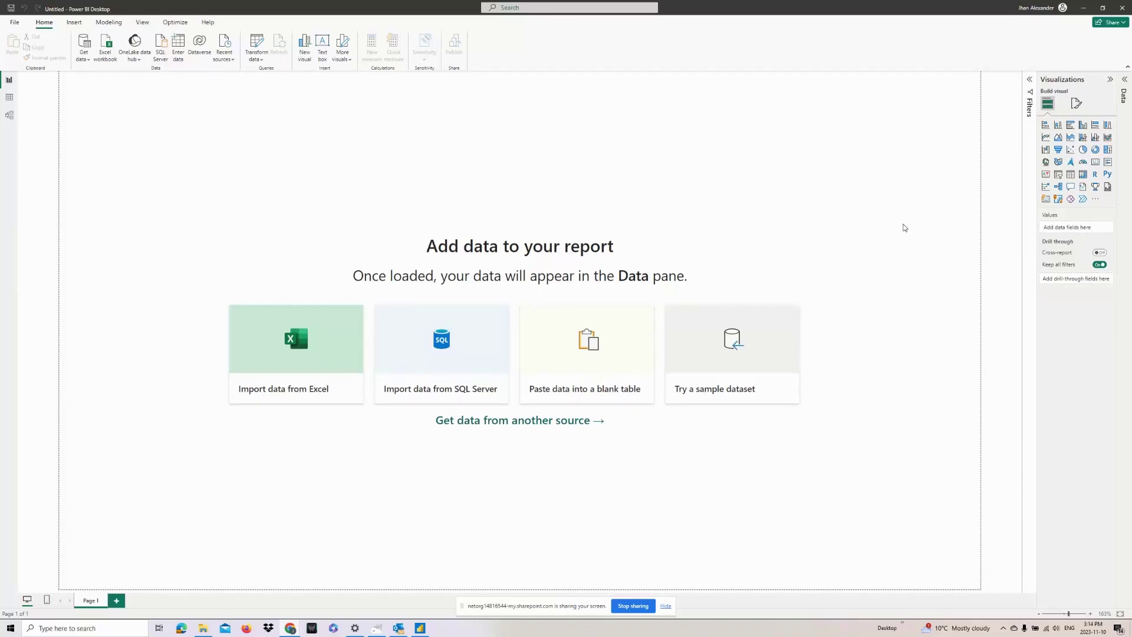
# Step: Import the powerbiSpeckleVisual release-candidate (rc) file as a custom visual, accepting the custom visual caution
pyautogui.click(1095, 199)
pyautogui.click(1040, 218)
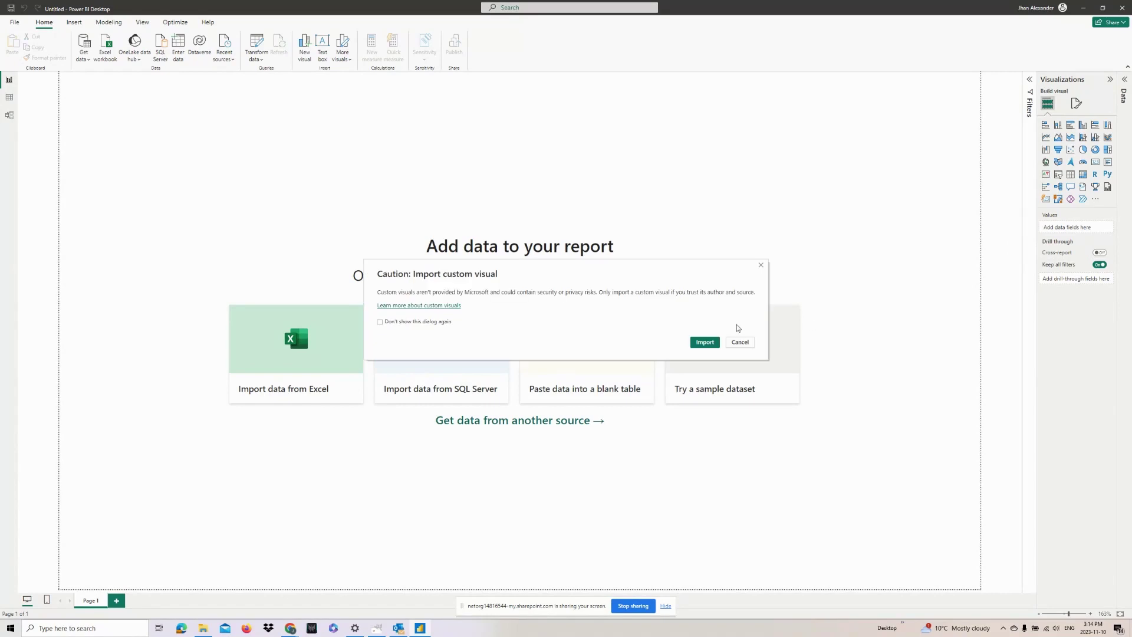
pyautogui.click(706, 343)
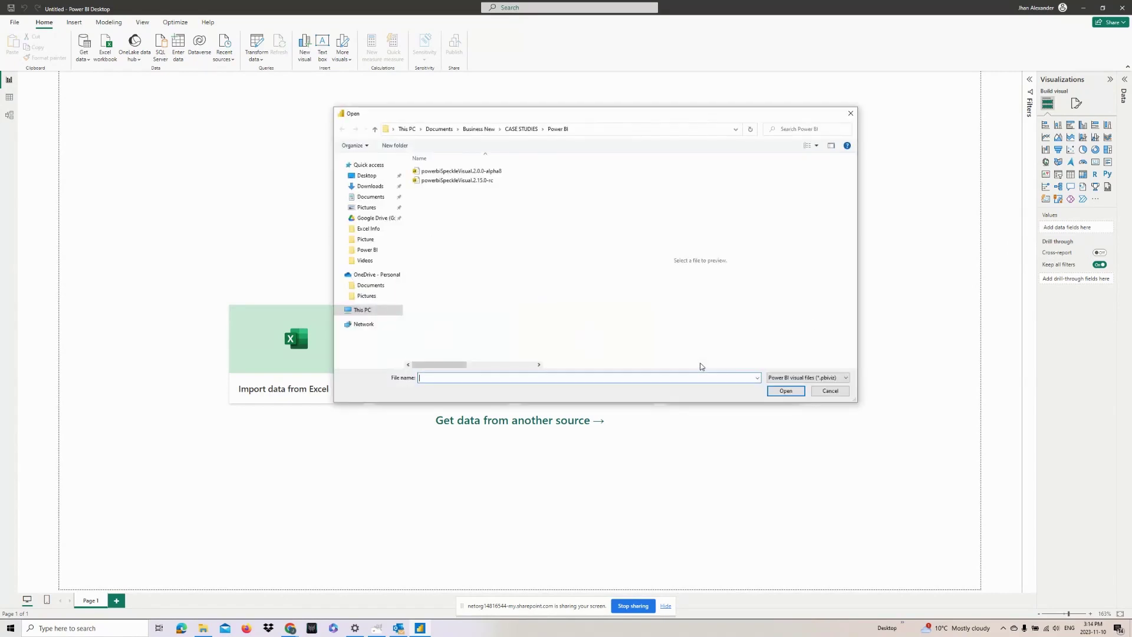
pyautogui.doubleClick(465, 180)
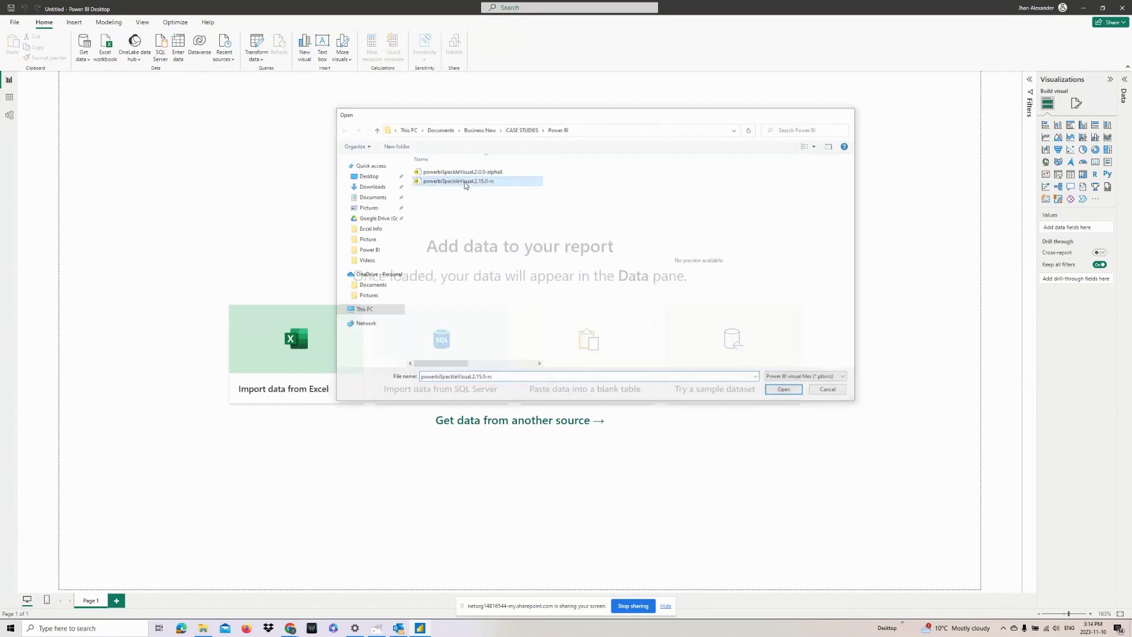
pyautogui.click(634, 329)
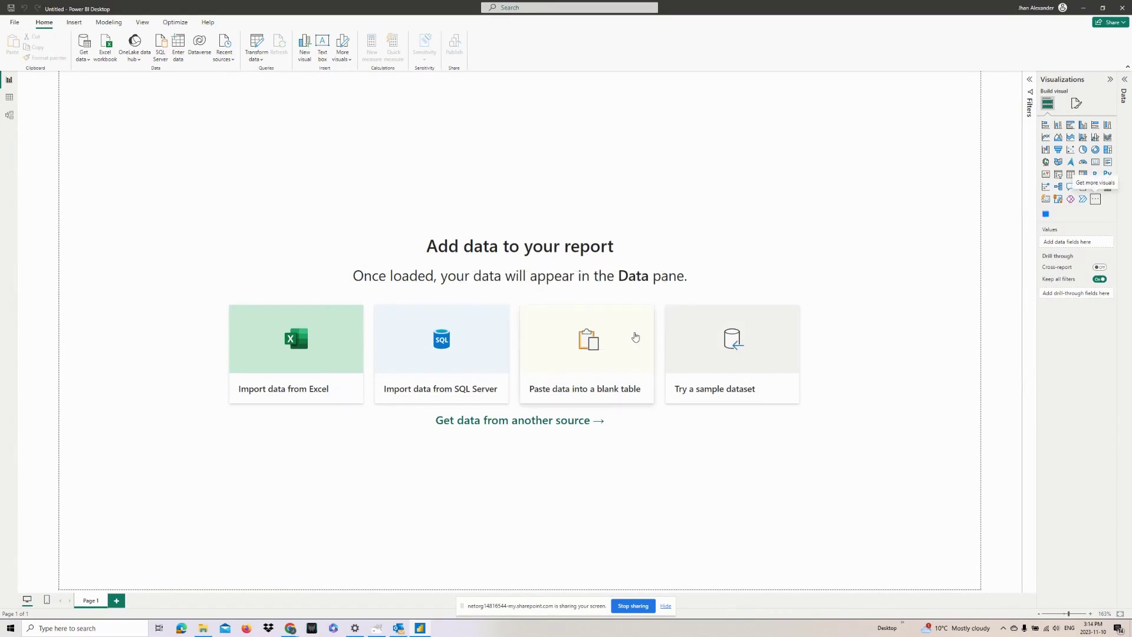
# Step: Add the imported Speckle 3D visual to the report page and enlarge it to fill about the left half at full page height
pyautogui.click(1046, 216)
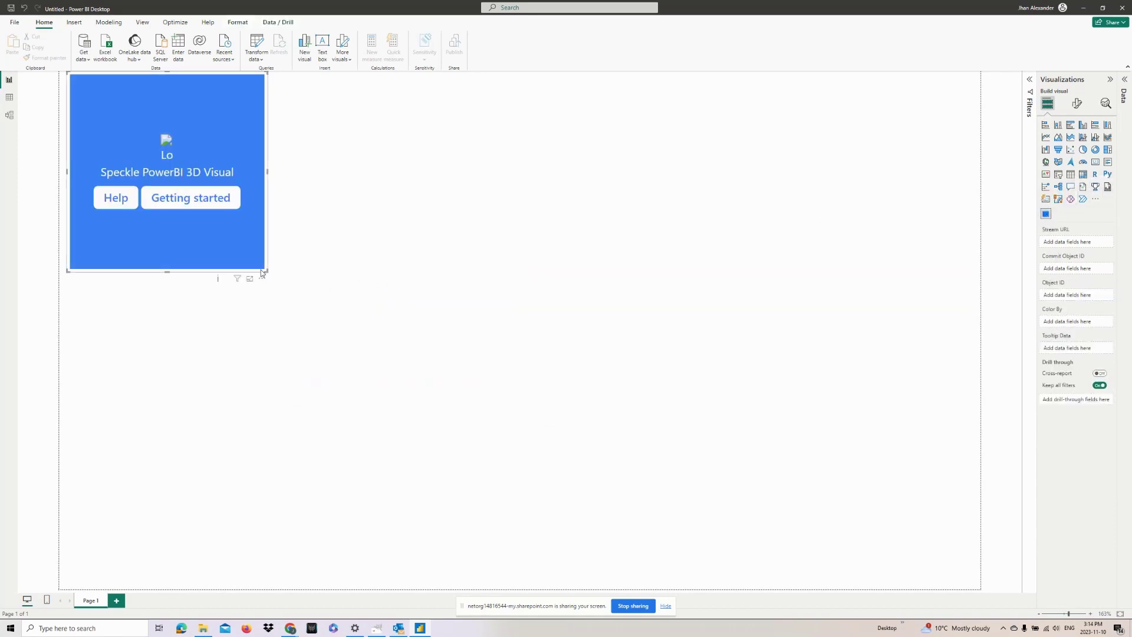
pyautogui.moveTo(266, 277); pyautogui.dragTo(554, 591)
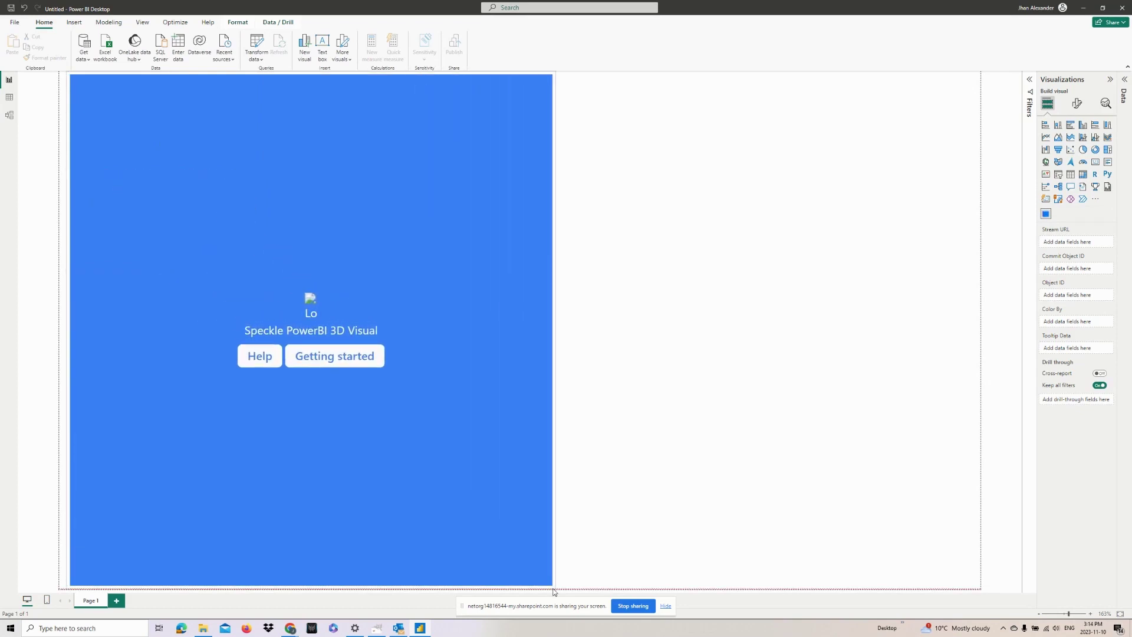
# Step: Search the data sources for speckle and connect with Speckle - Get stream by URL (Beta), accepting the third-party service notice
pyautogui.click(640, 208)
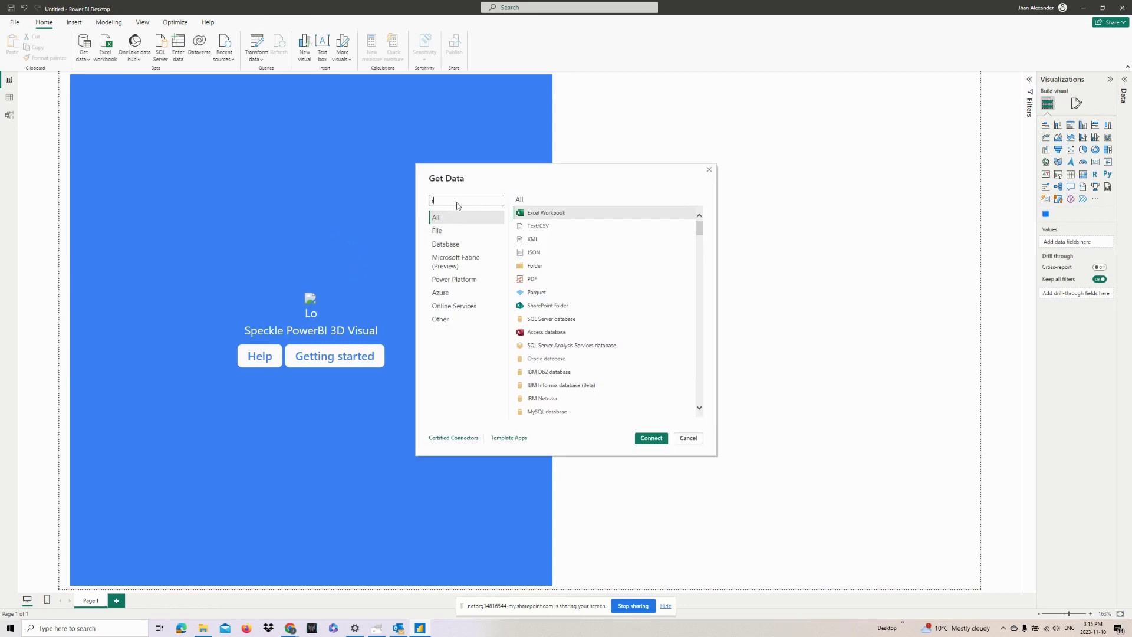
pyautogui.write('peckle')
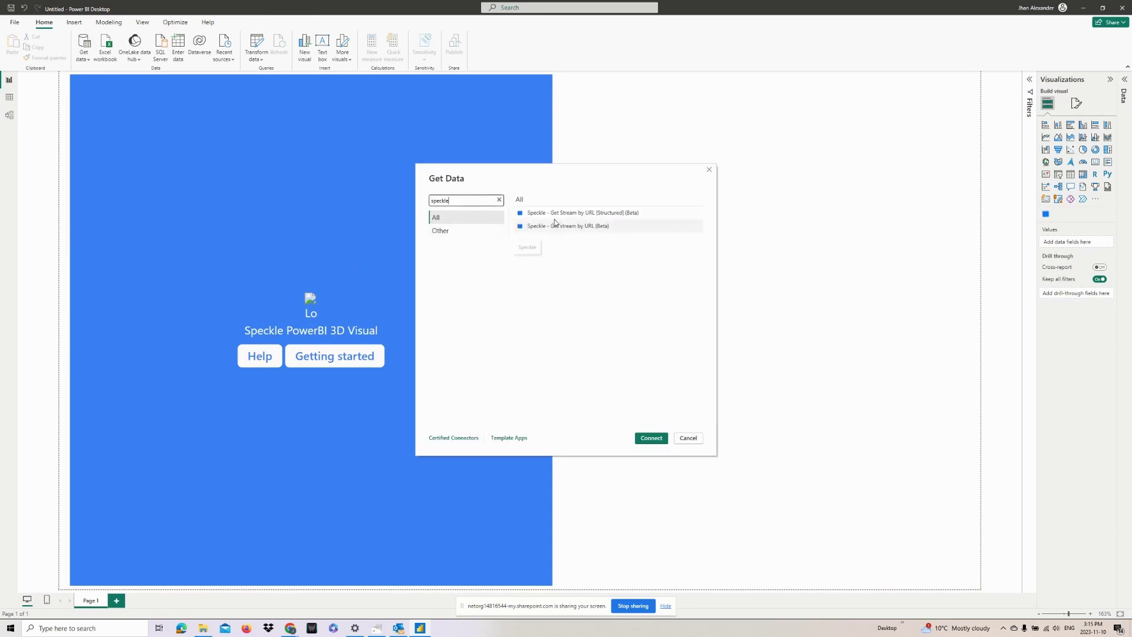
pyautogui.click(554, 226)
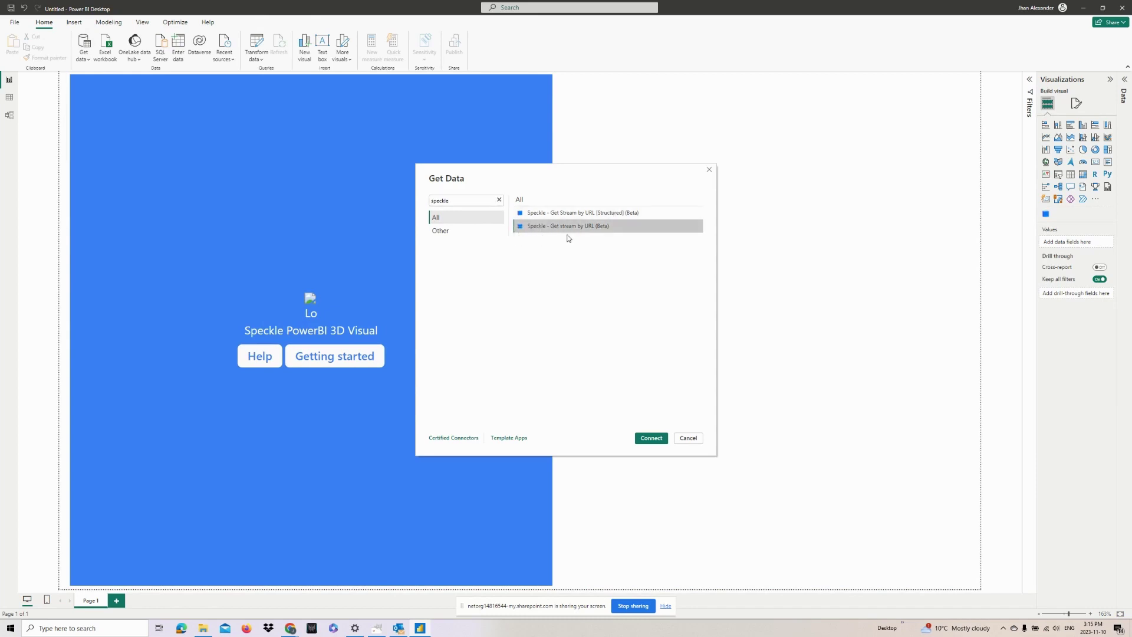
pyautogui.doubleClick(570, 227)
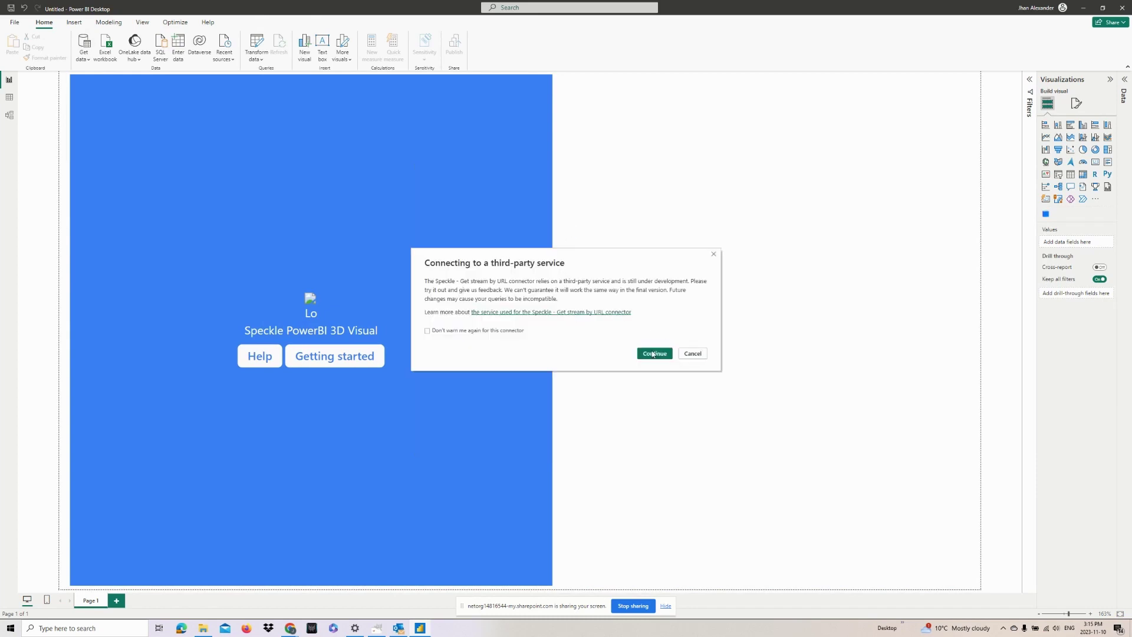
pyautogui.click(653, 354)
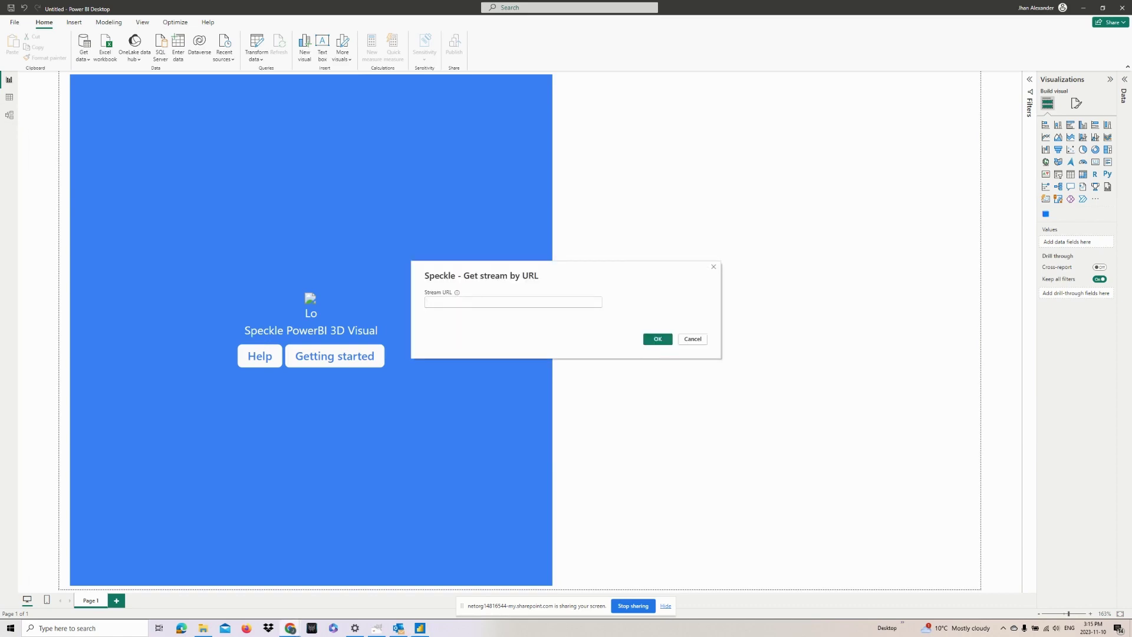
# Step: Switch to the Chrome browser and copy the web address of the Revit 2024: House stream
pyautogui.hotkey('alt', 'Tab')
pyautogui.moveTo(649, 143); pyautogui.dragTo(902, 0)
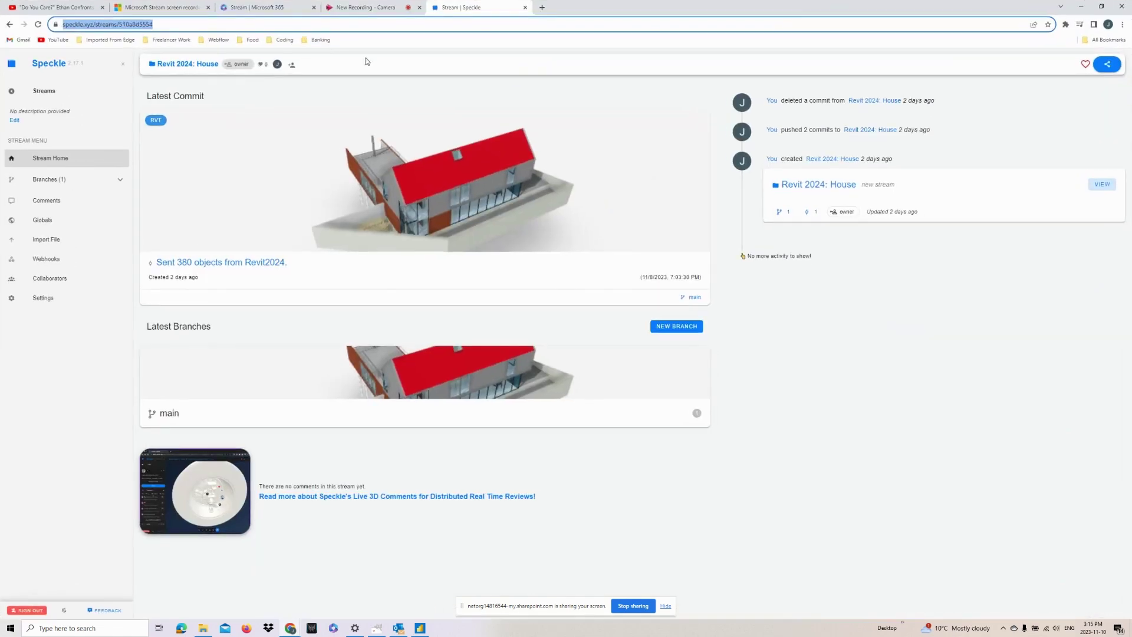
pyautogui.click(163, 27)
pyautogui.hotkey('ctrl', 'c')
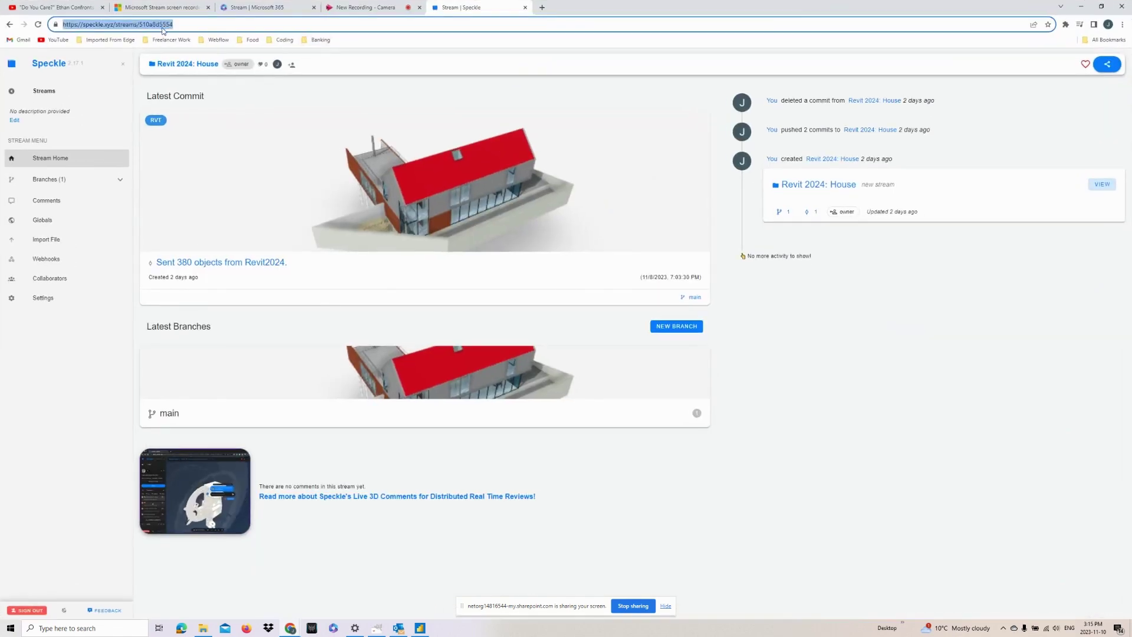
pyautogui.click(1085, 8)
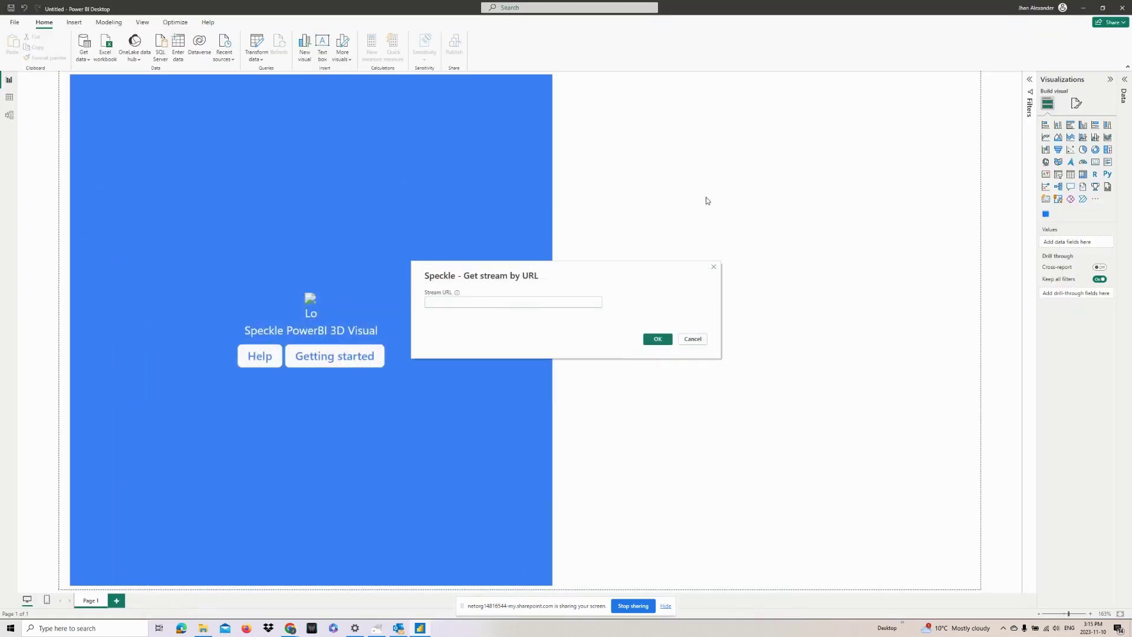
pyautogui.click(450, 300)
pyautogui.hotkey('ctrl', 'v')
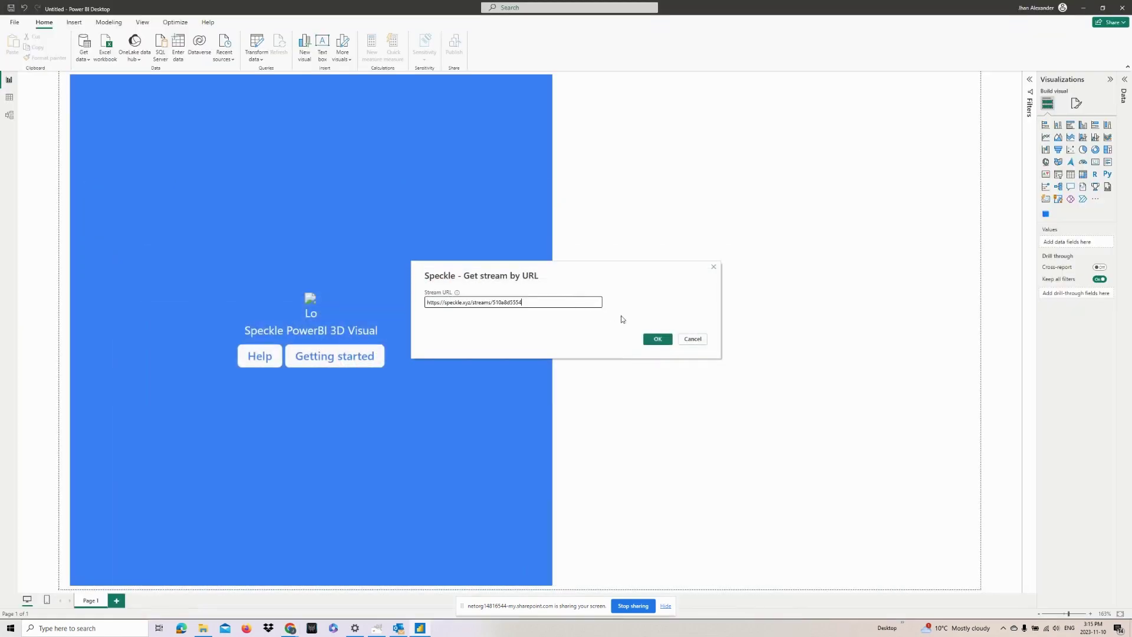
pyautogui.click(656, 340)
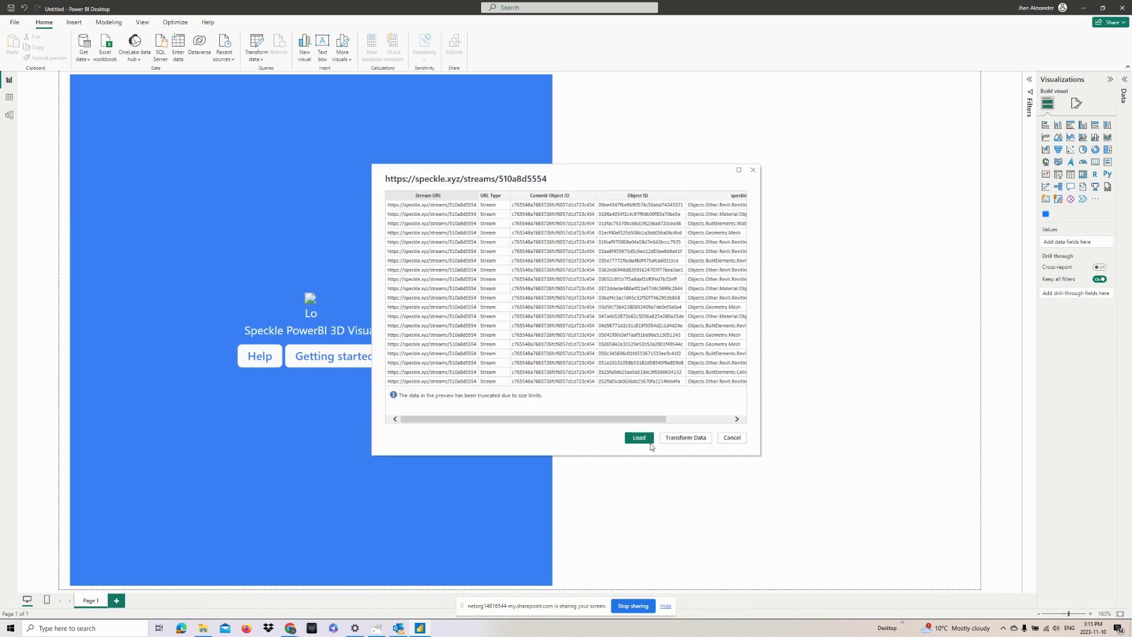
pyautogui.click(642, 439)
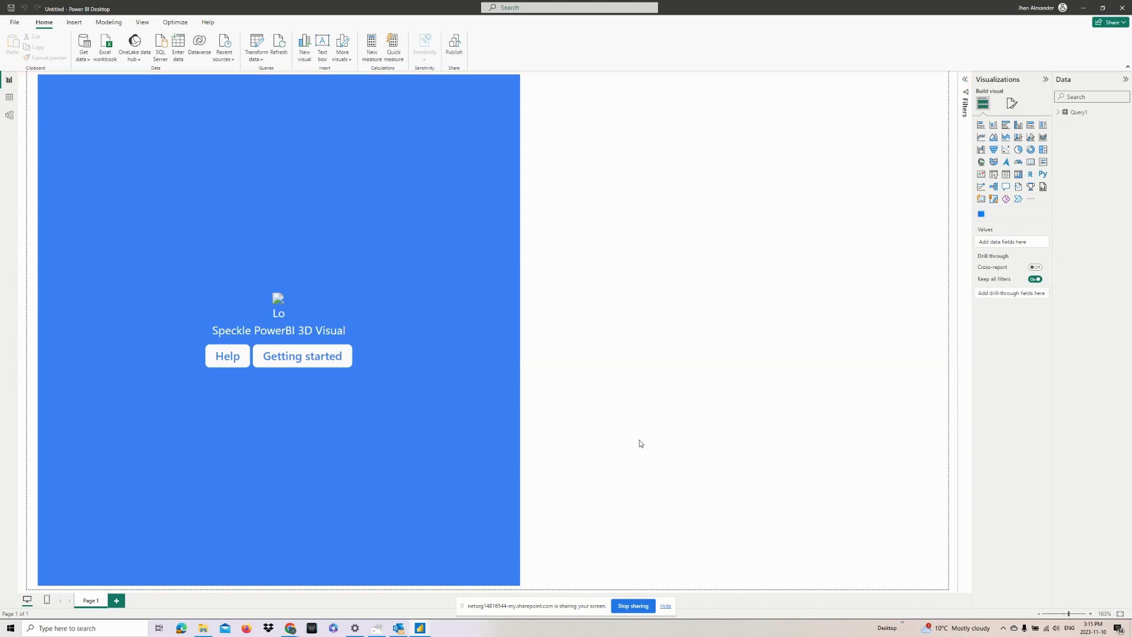
# Step: Assign the Commit Object ID, Object ID and Stream URL fields of Query1 to the matching fields of the Speckle 3D visual
pyautogui.click(1059, 112)
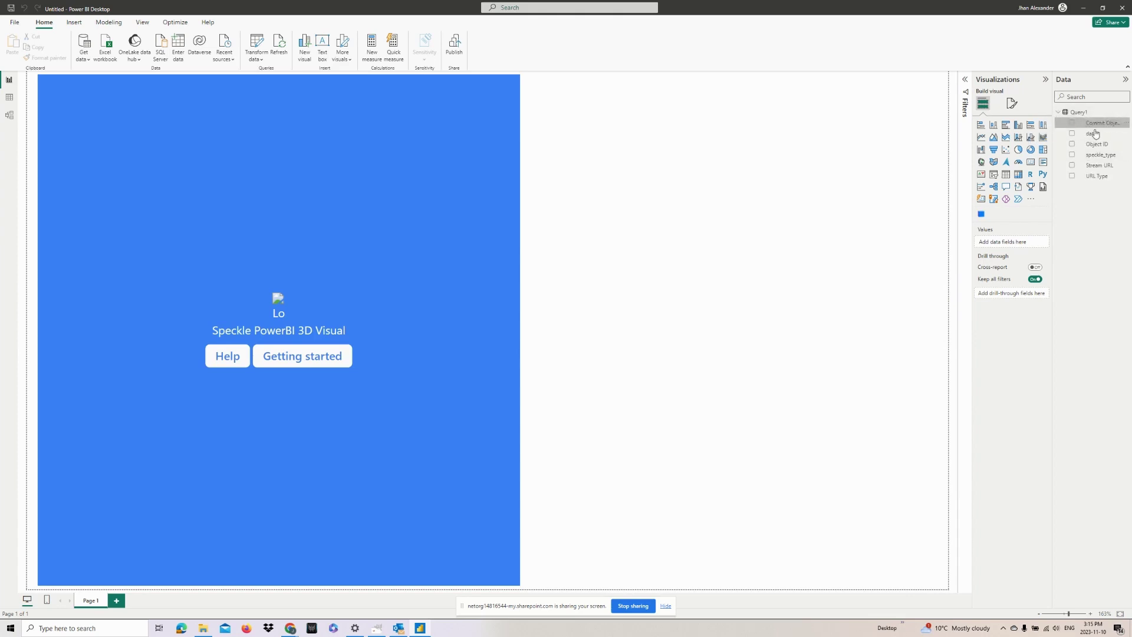
pyautogui.click(455, 151)
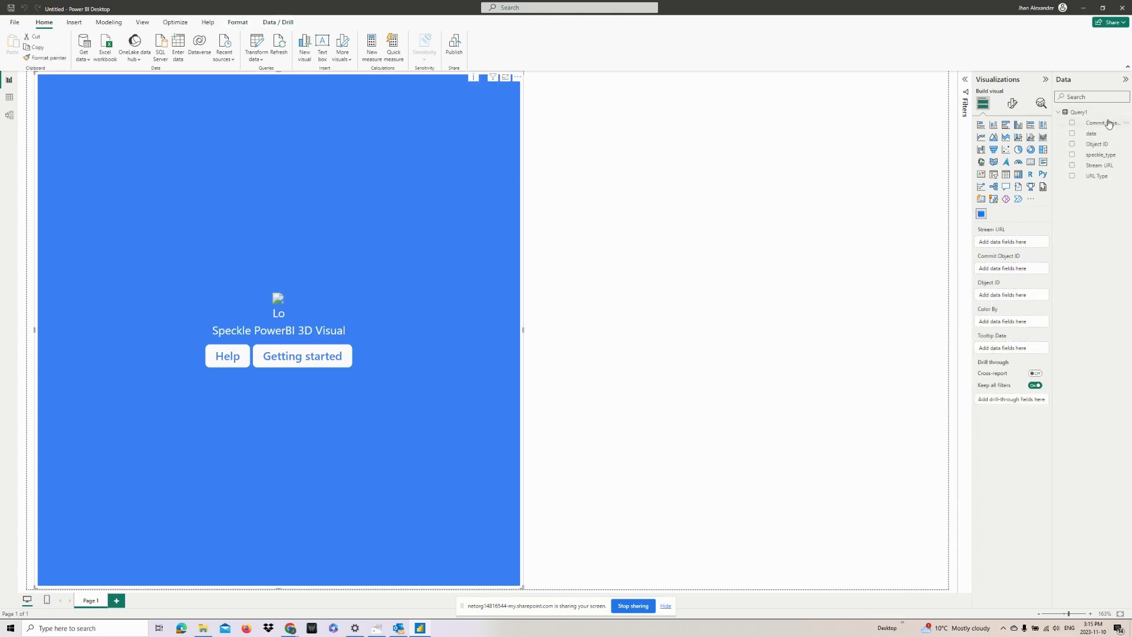
pyautogui.moveTo(1106, 125); pyautogui.dragTo(1030, 271)
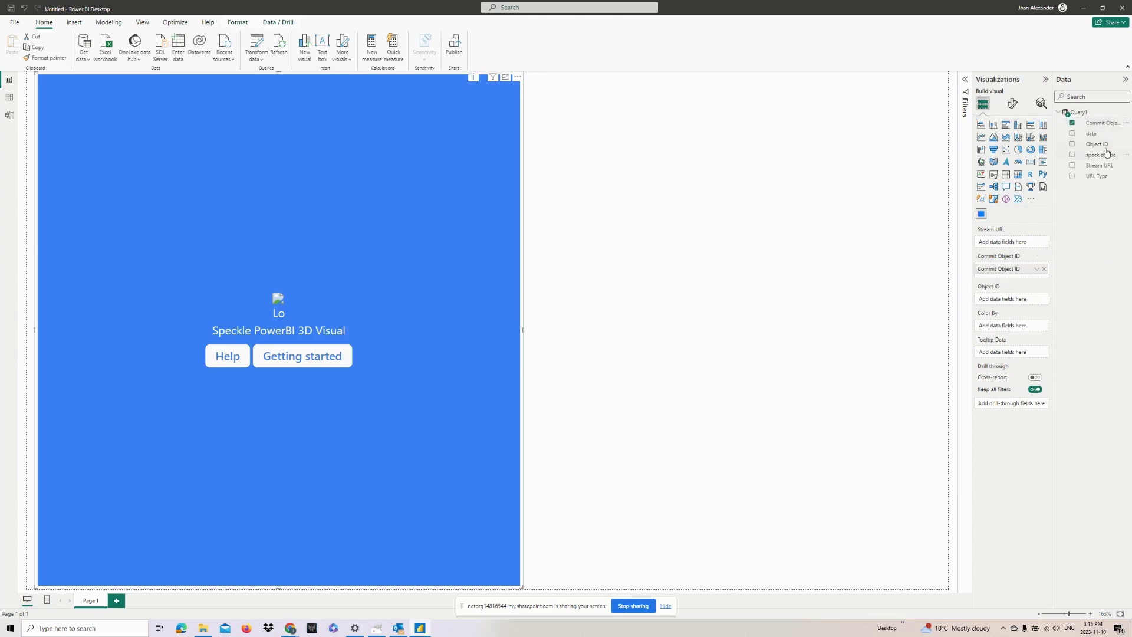
pyautogui.moveTo(1106, 148); pyautogui.dragTo(996, 302)
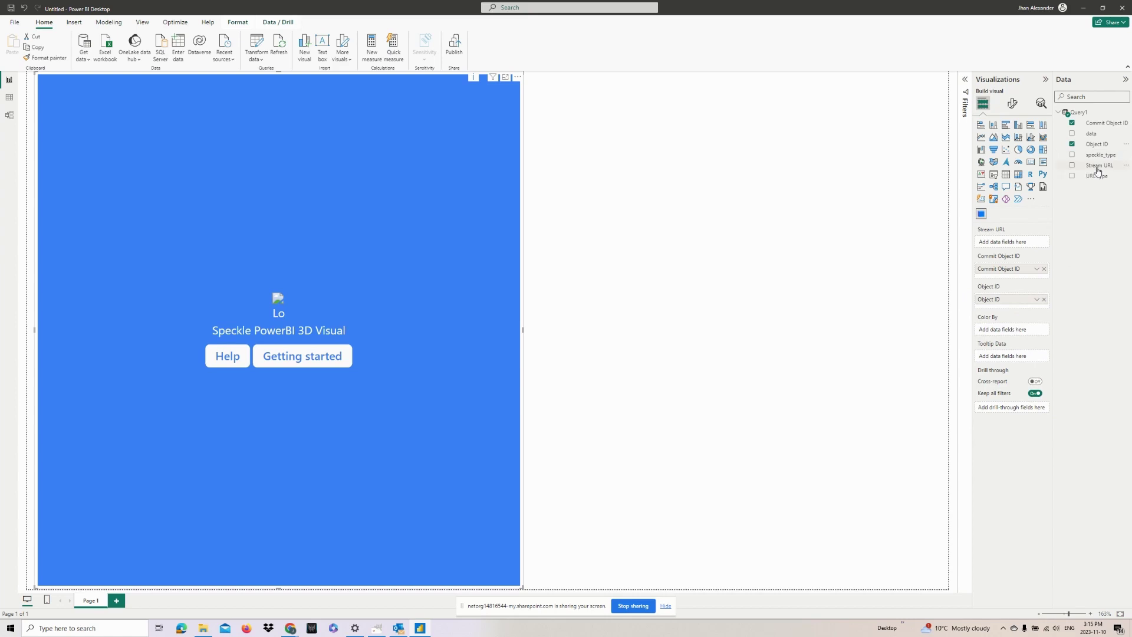
pyautogui.moveTo(1098, 166); pyautogui.dragTo(1006, 241)
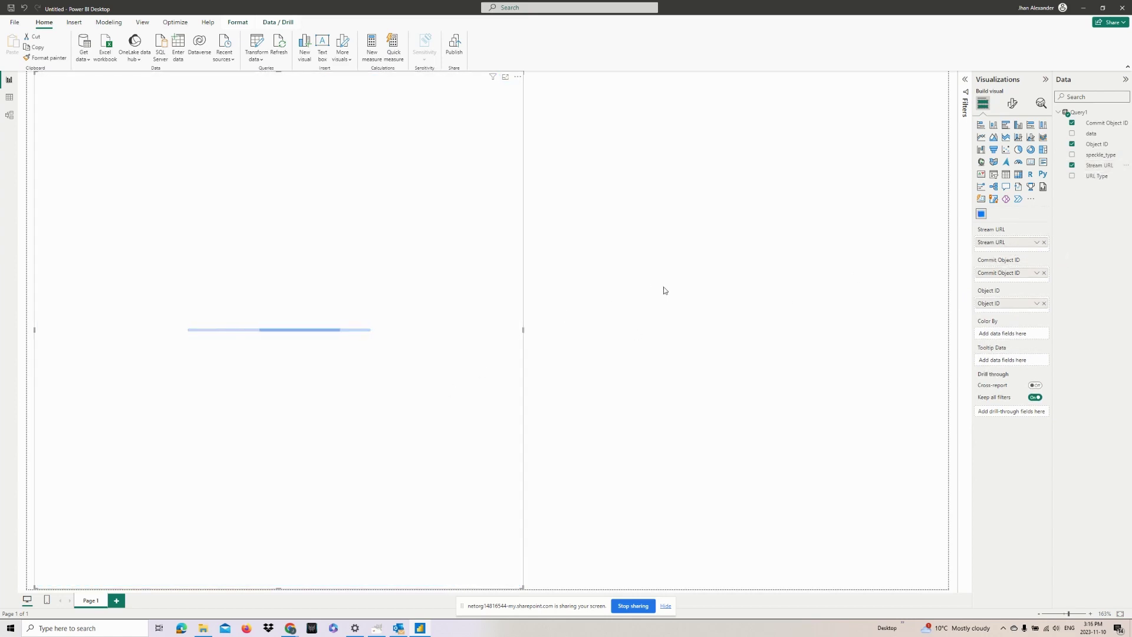
pyautogui.moveTo(399, 374); pyautogui.dragTo(411, 352)
pyautogui.scroll(5, 268, 345)
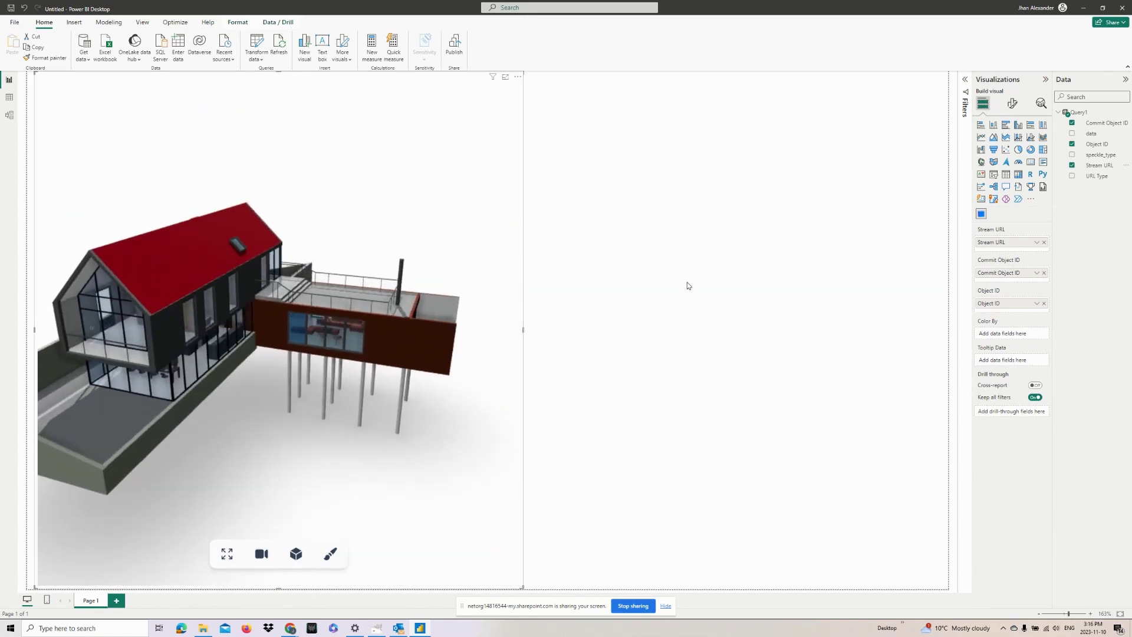
# Step: Open Query1 in the Power Query Editor and preview the first row's record in the data column, enlarging the preview area
pyautogui.click(687, 283)
pyautogui.click(257, 47)
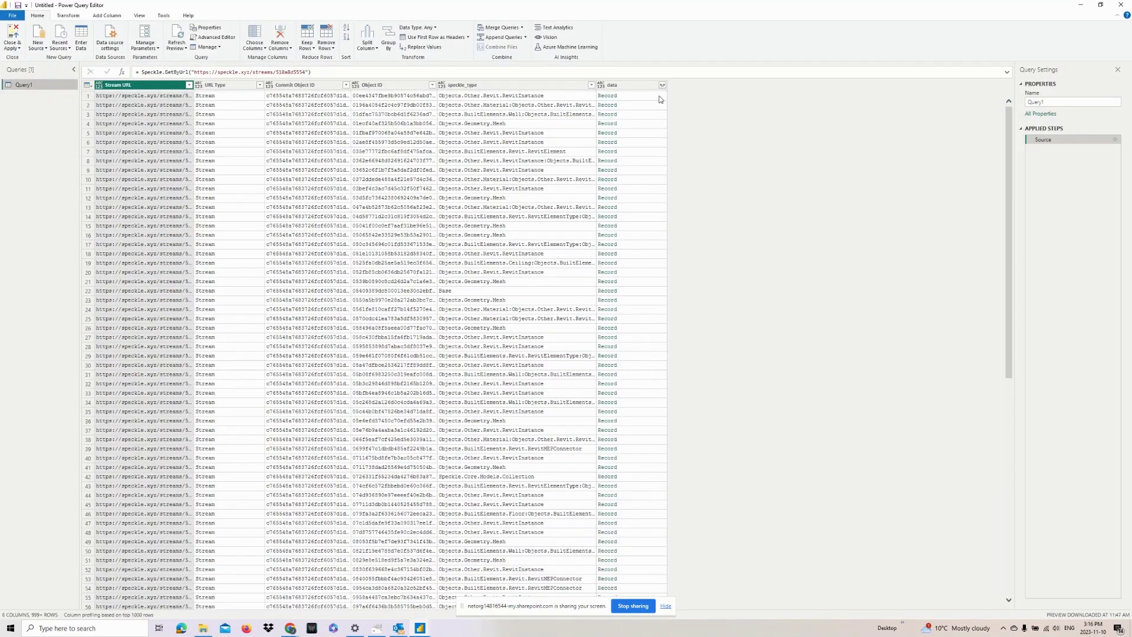
pyautogui.click(643, 85)
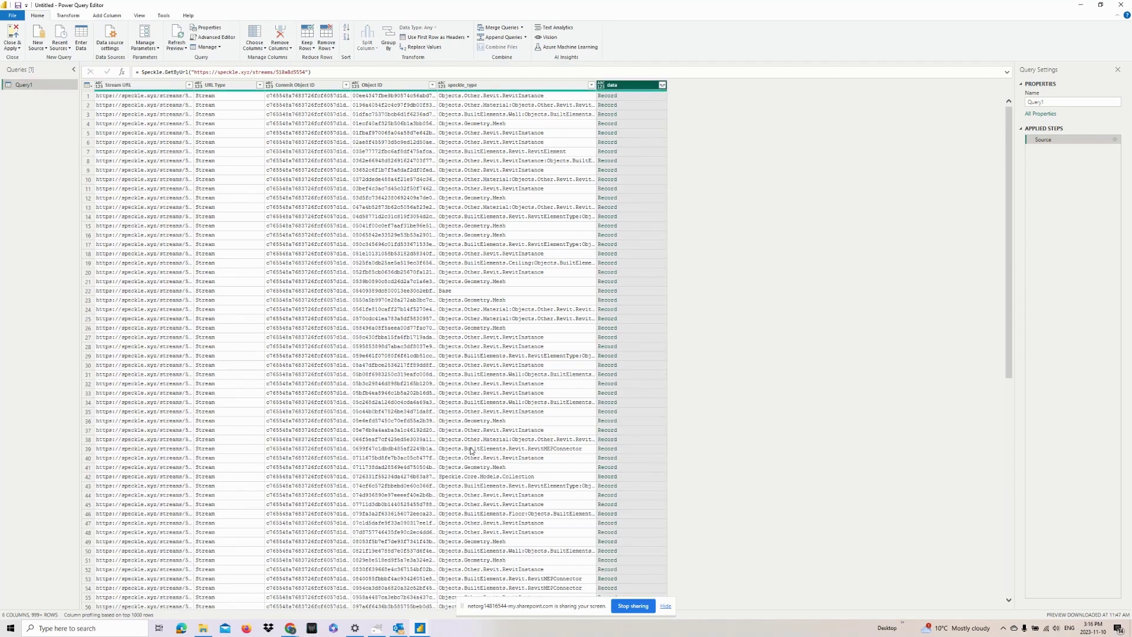
pyautogui.click(665, 608)
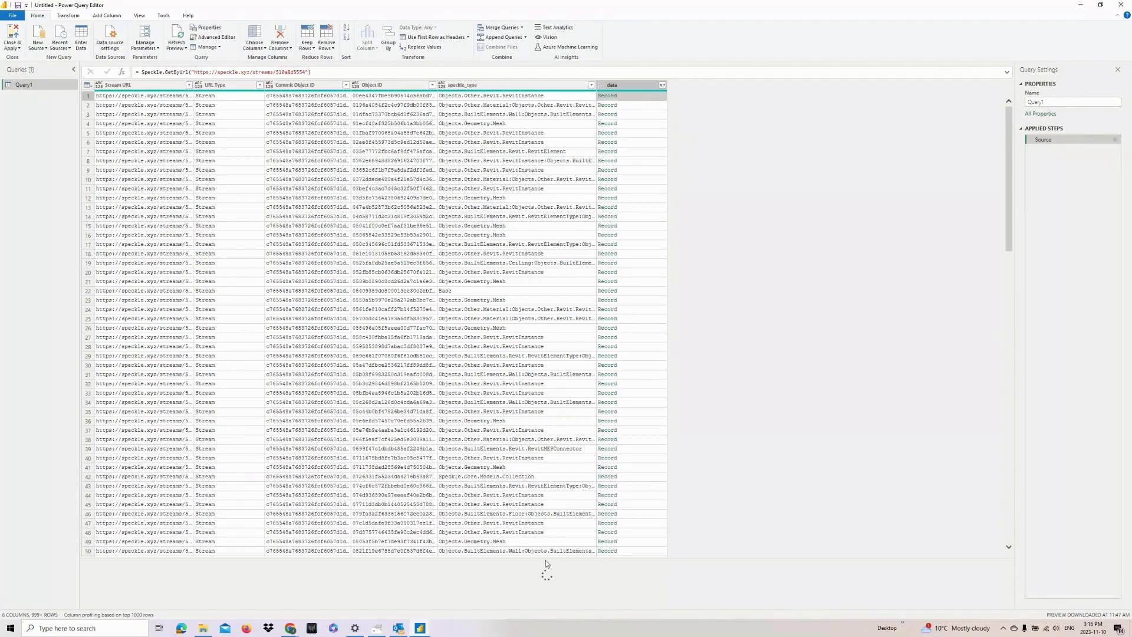
pyautogui.moveTo(547, 558); pyautogui.dragTo(557, 438)
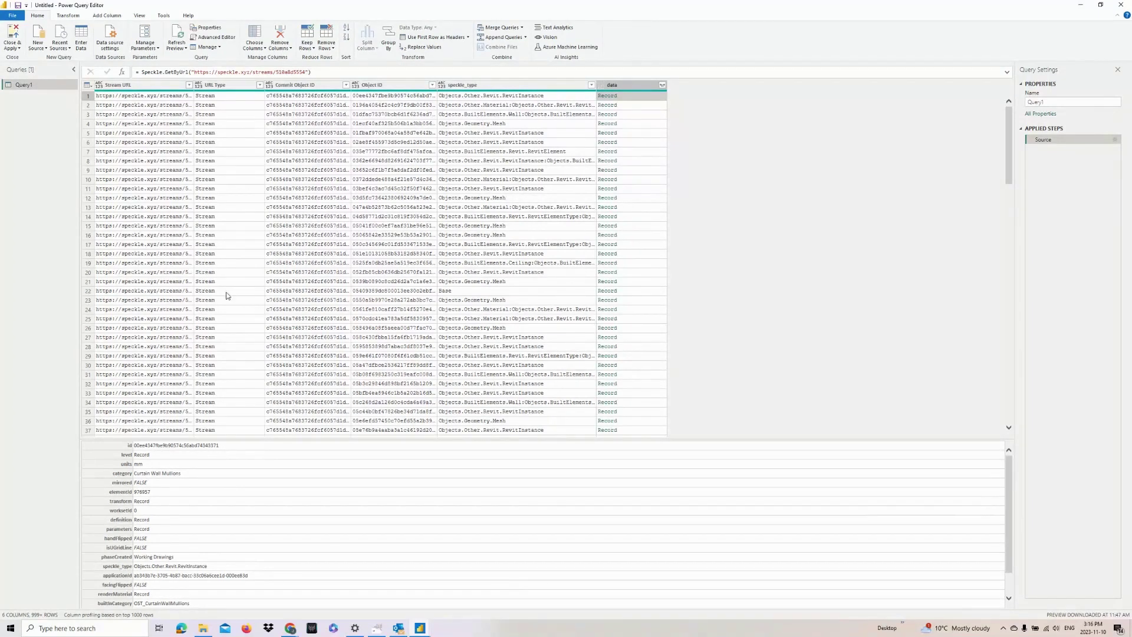
# Step: Add a custom column named Category to Query1 with the formula [data][category]
pyautogui.click(100, 16)
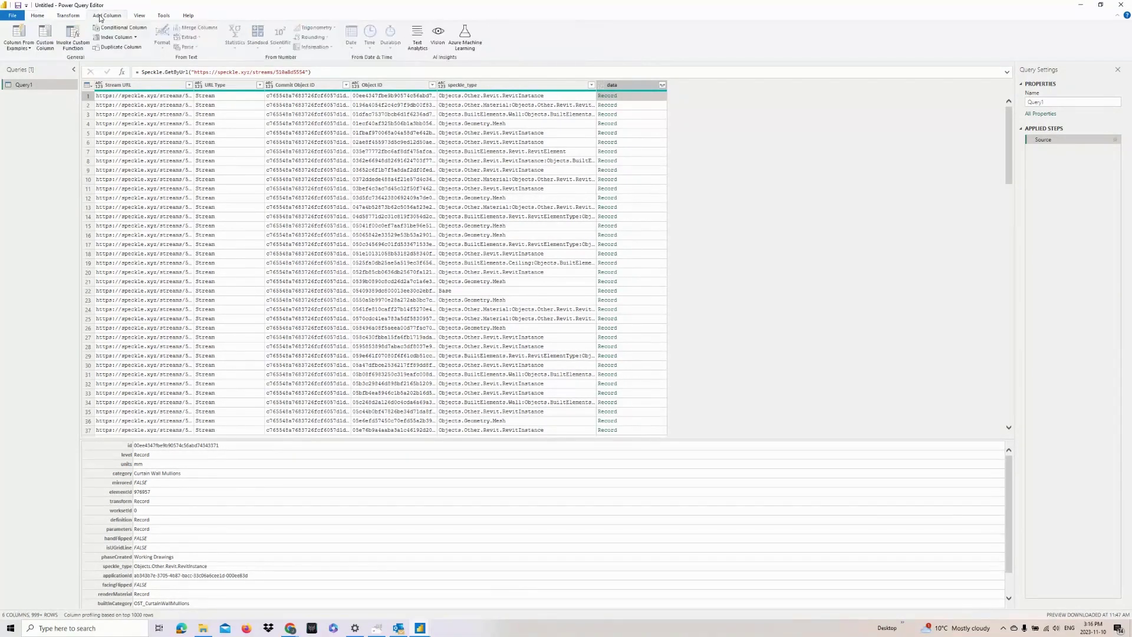
pyautogui.click(46, 37)
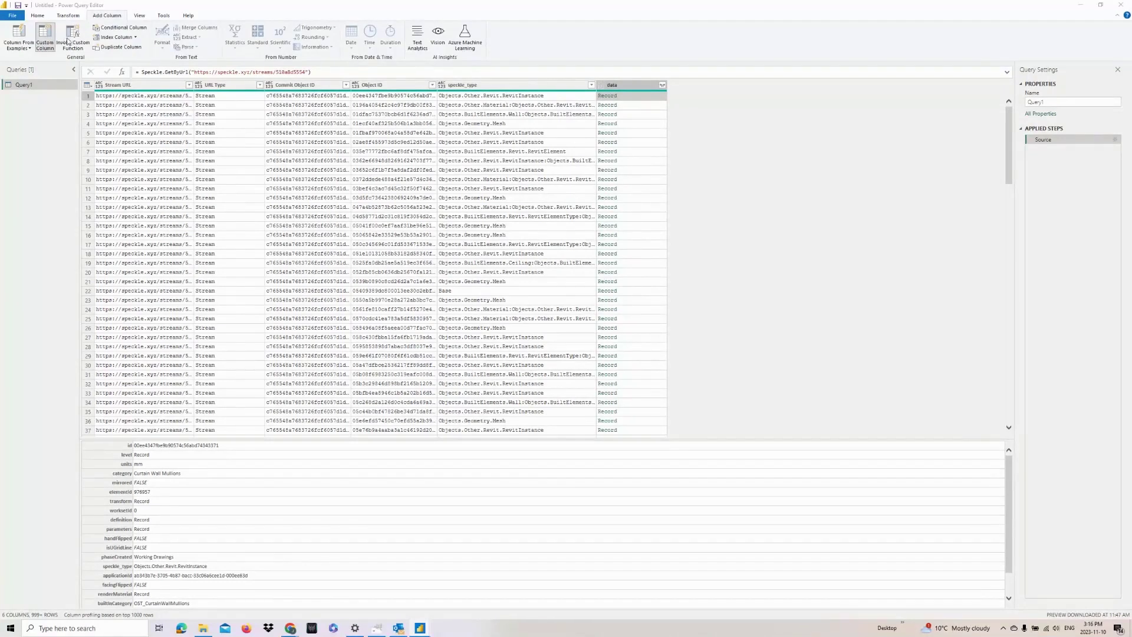
pyautogui.doubleClick(457, 270)
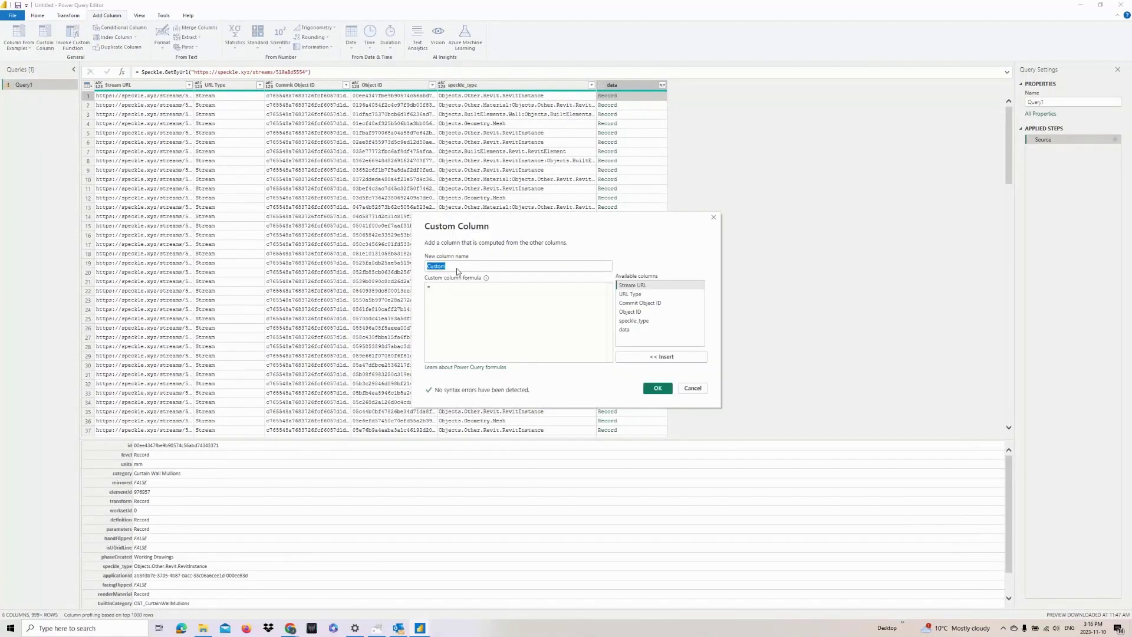
pyautogui.write('Category')
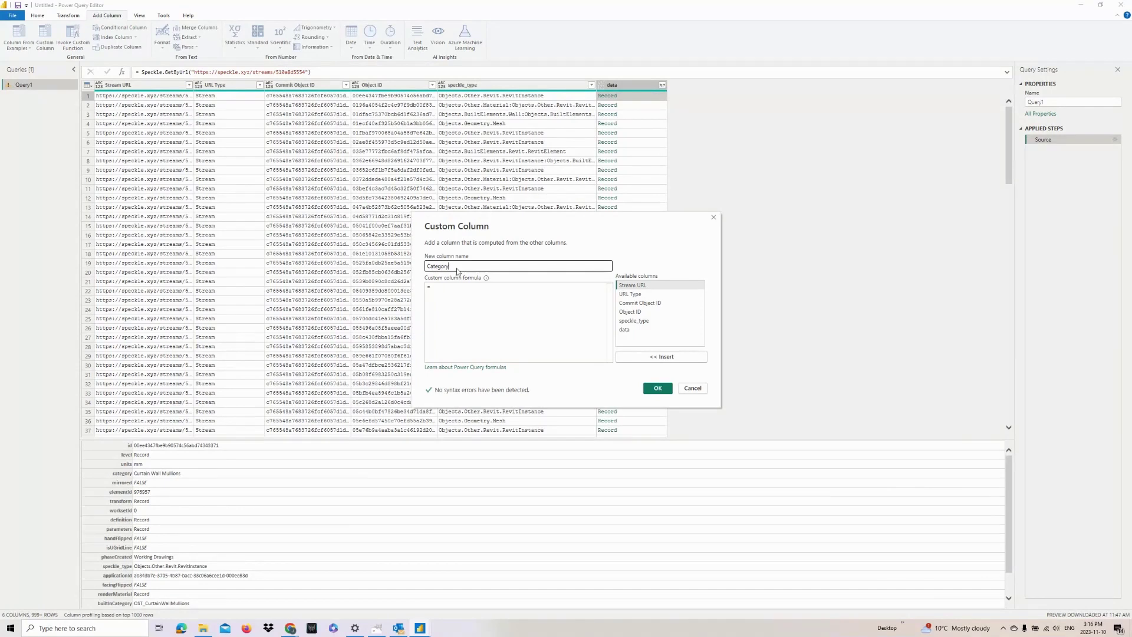
pyautogui.click(437, 286)
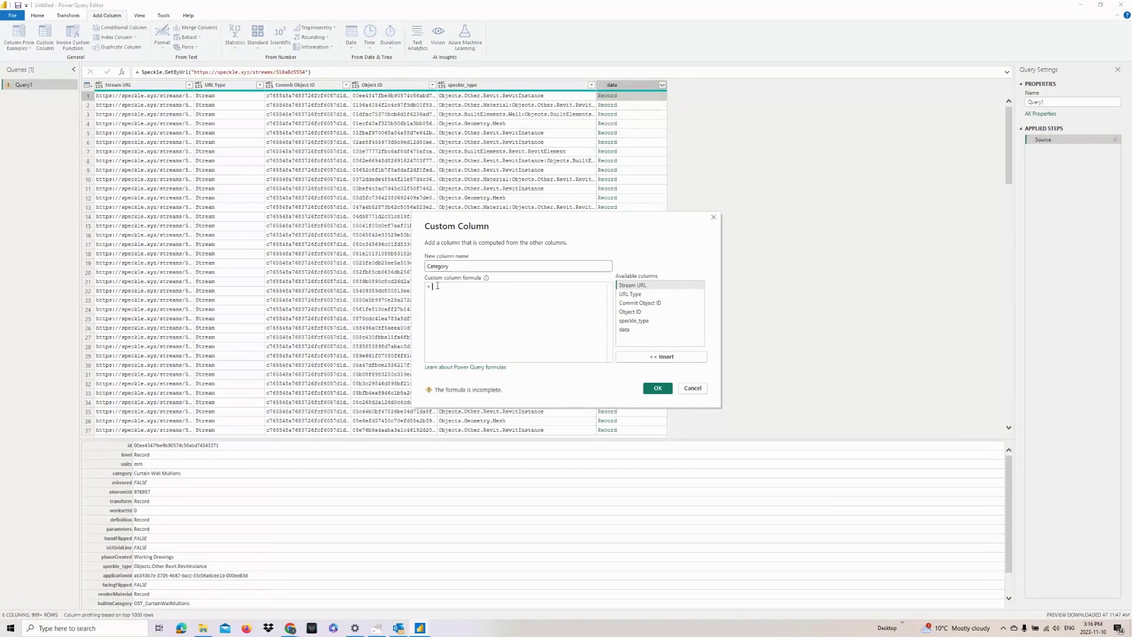
pyautogui.doubleClick(637, 330)
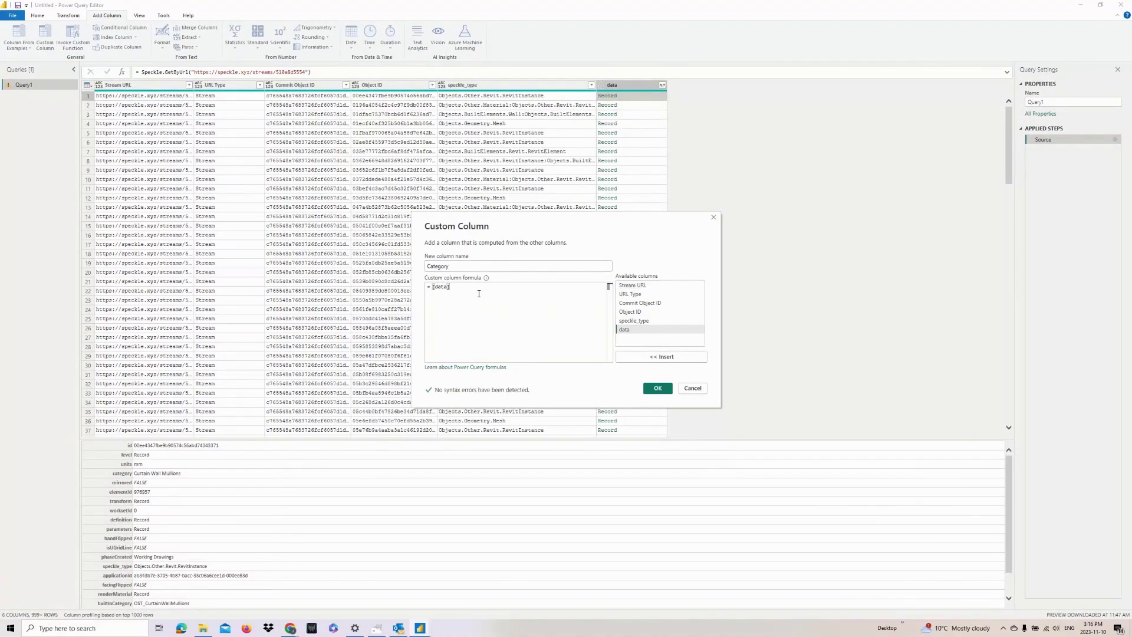
pyautogui.write('[categor')
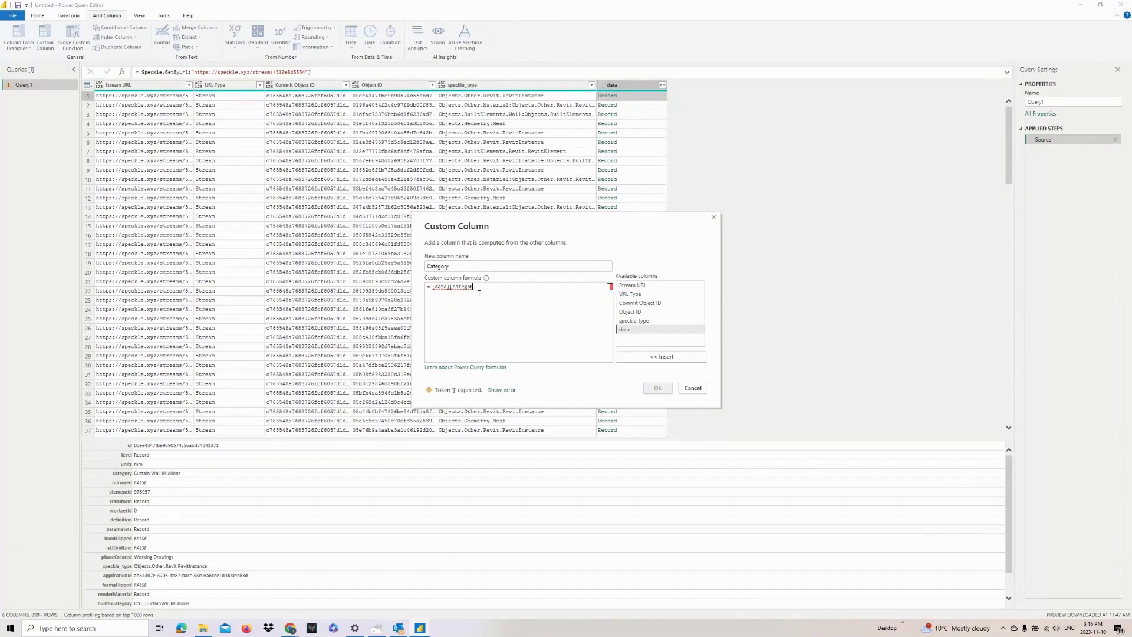
pyautogui.write('y]')
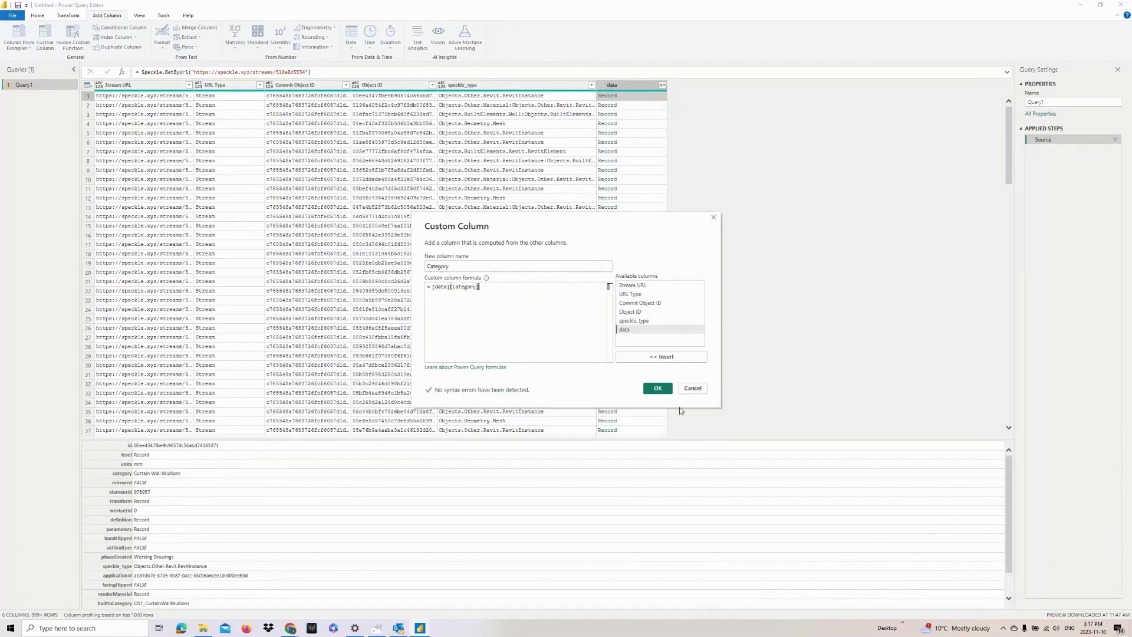
pyautogui.click(657, 388)
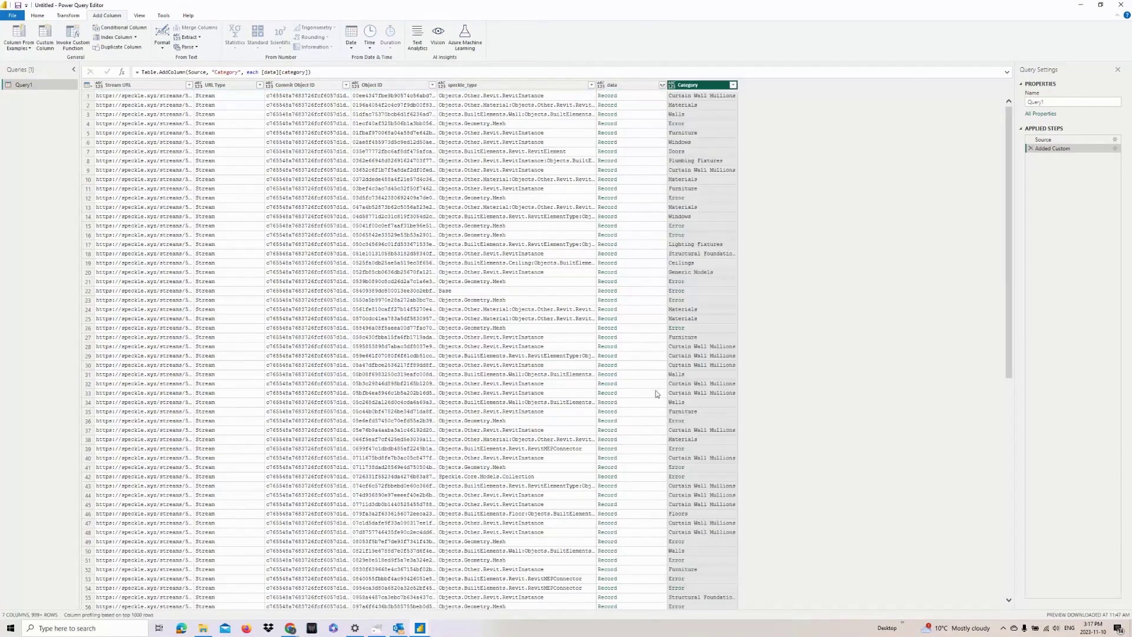
# Step: Remove the rows with errors in the Category column, close the Power Query Editor and apply the changes
pyautogui.rightClick(698, 89)
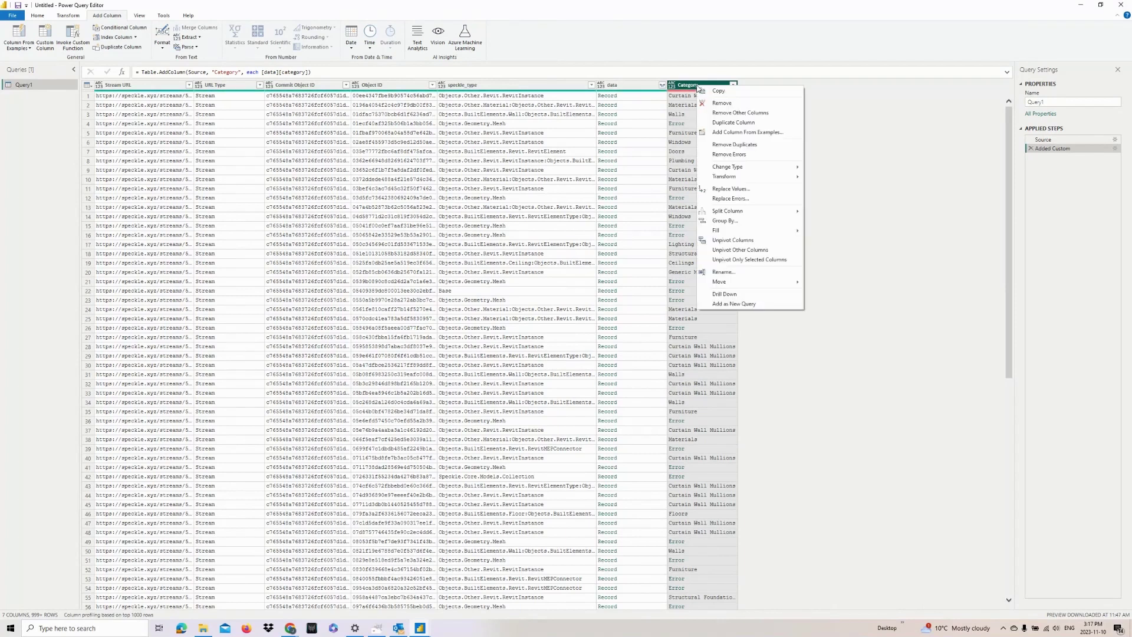
pyautogui.click(735, 154)
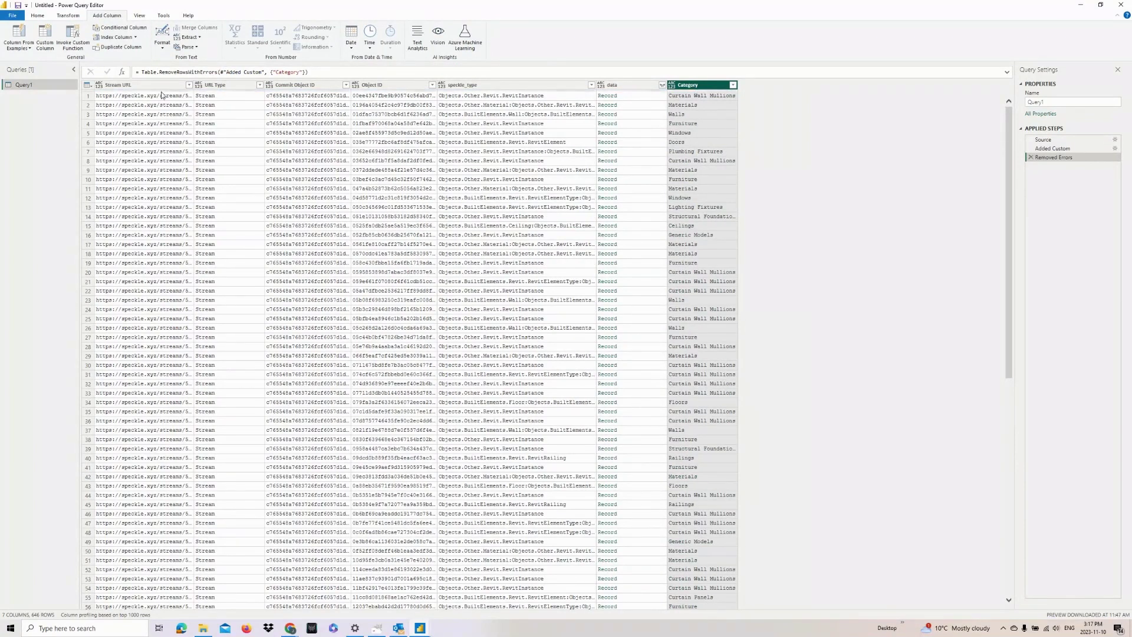
pyautogui.click(37, 16)
pyautogui.click(22, 39)
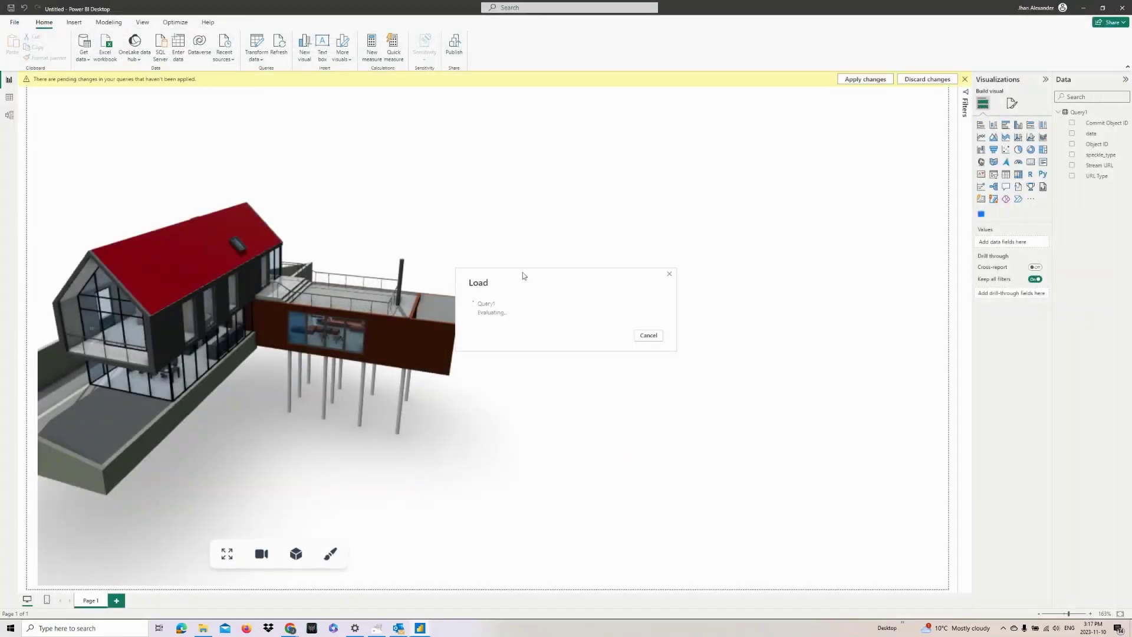
# Step: Assign the Category field to both Color By and Tooltip Data of the Speckle 3D visual
pyautogui.click(500, 305)
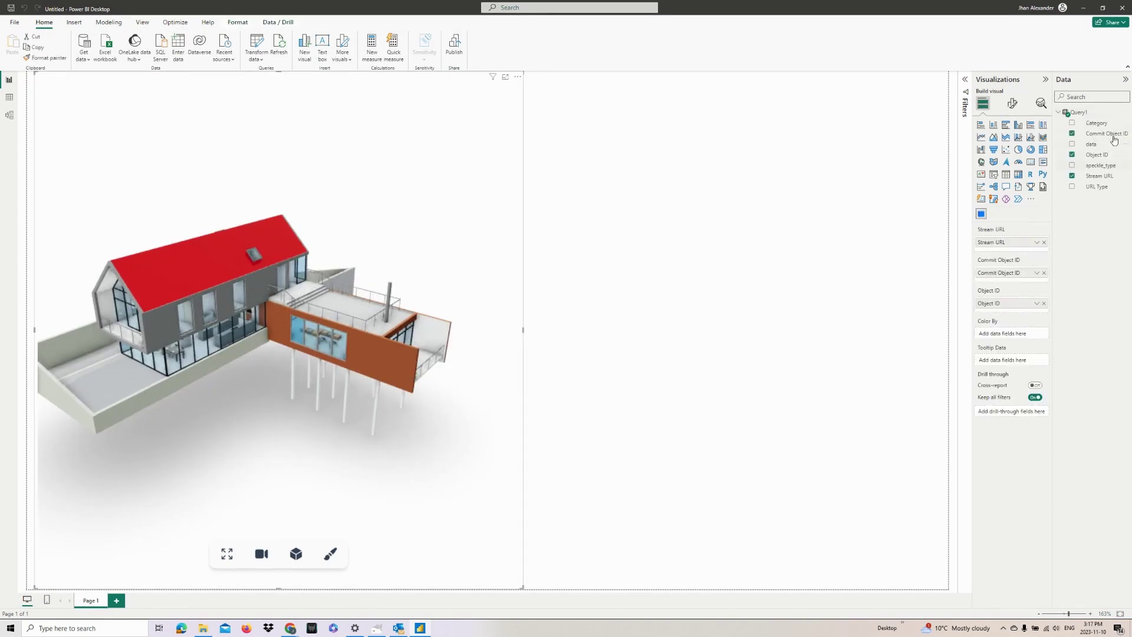
pyautogui.moveTo(1103, 125); pyautogui.dragTo(1029, 335)
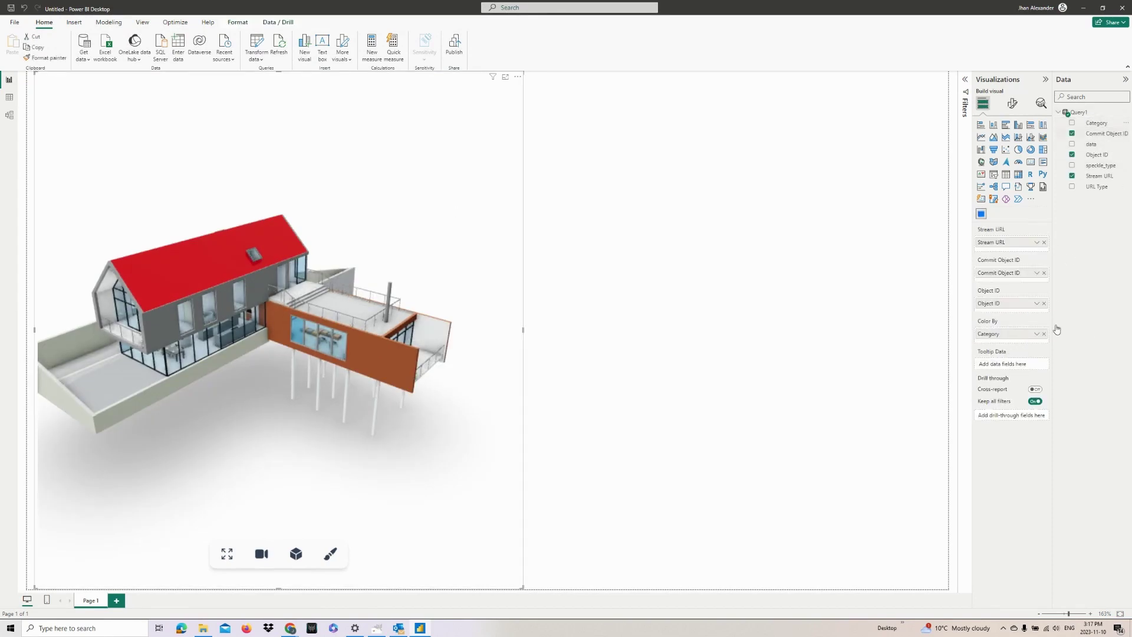
pyautogui.moveTo(1093, 125); pyautogui.dragTo(1028, 365)
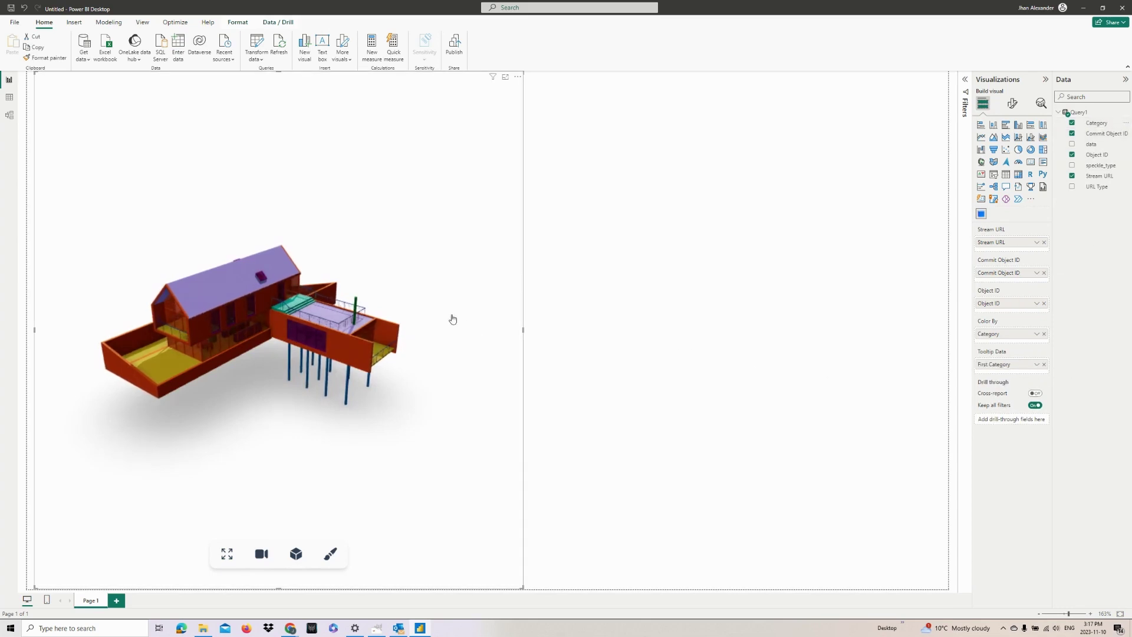
pyautogui.moveTo(452, 318); pyautogui.dragTo(256, 372)
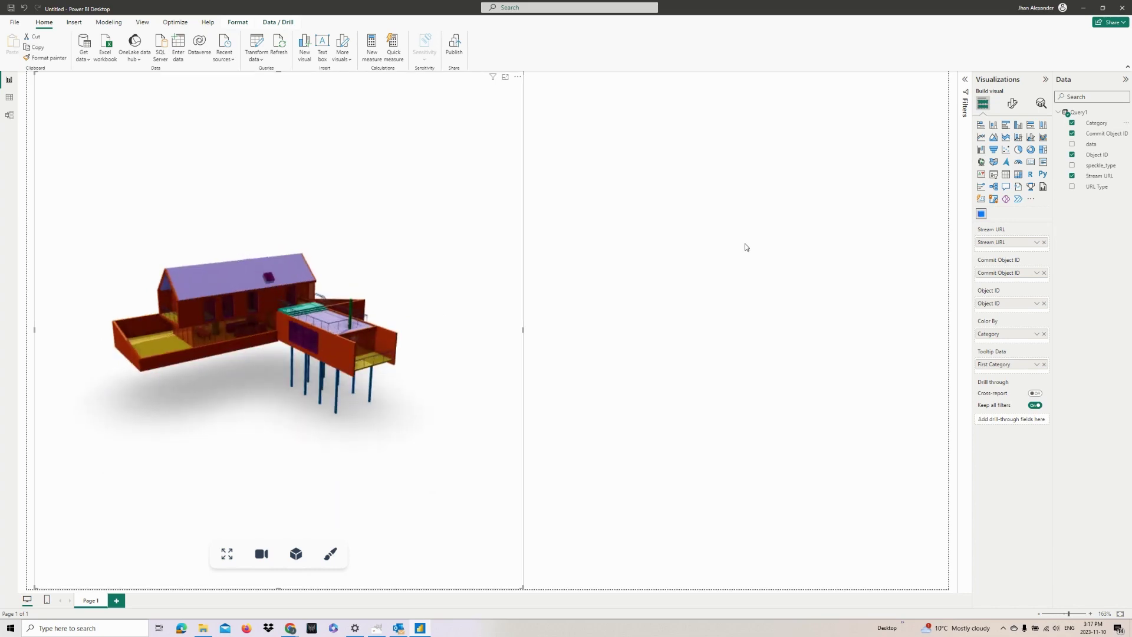
# Step: Add a slicer to the empty part of the report page beside the 3D model and populate it with the Category field
pyautogui.click(817, 203)
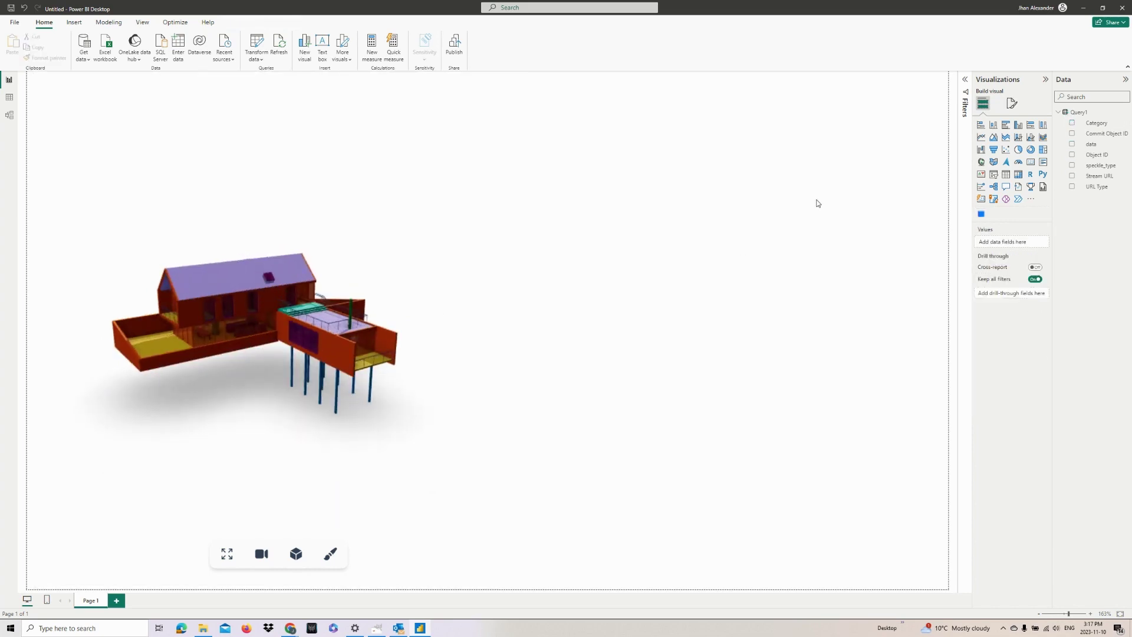
pyautogui.click(993, 174)
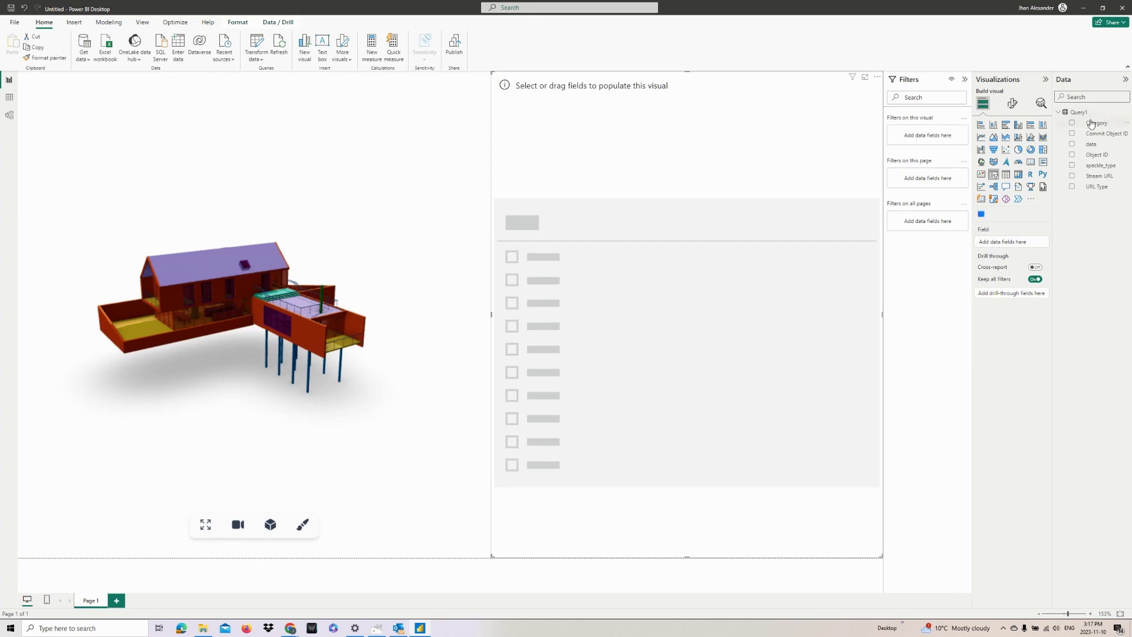
pyautogui.moveTo(1097, 123); pyautogui.dragTo(669, 234)
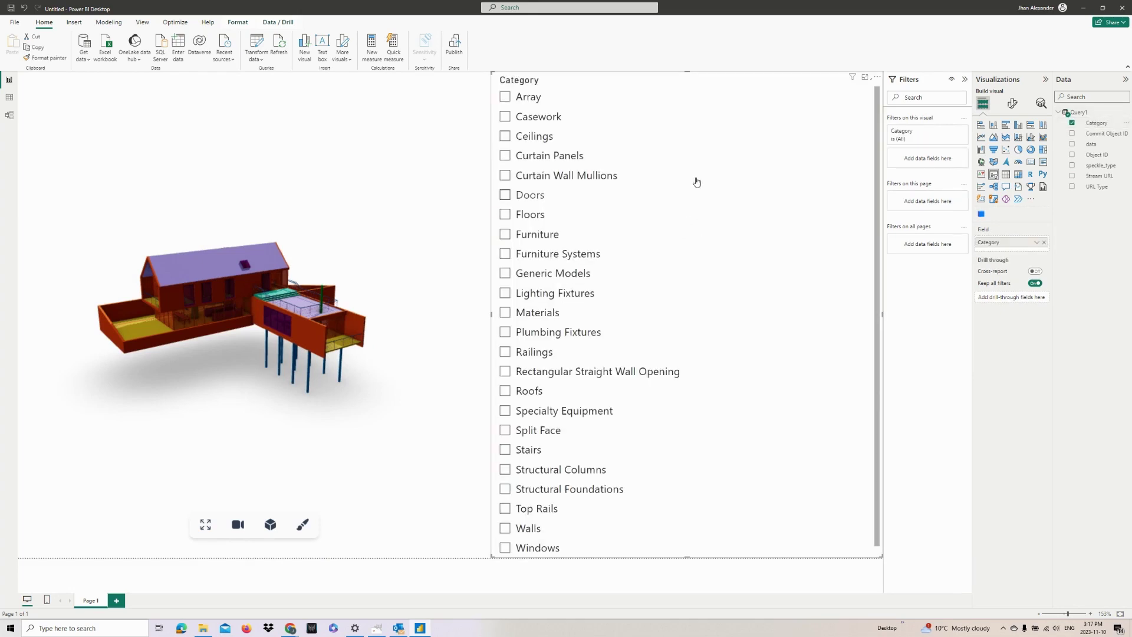
# Step: Test the slicer by isolating categories one after another, from Ceilings through Floors, and clear the selection
pyautogui.click(507, 137)
pyautogui.click(505, 156)
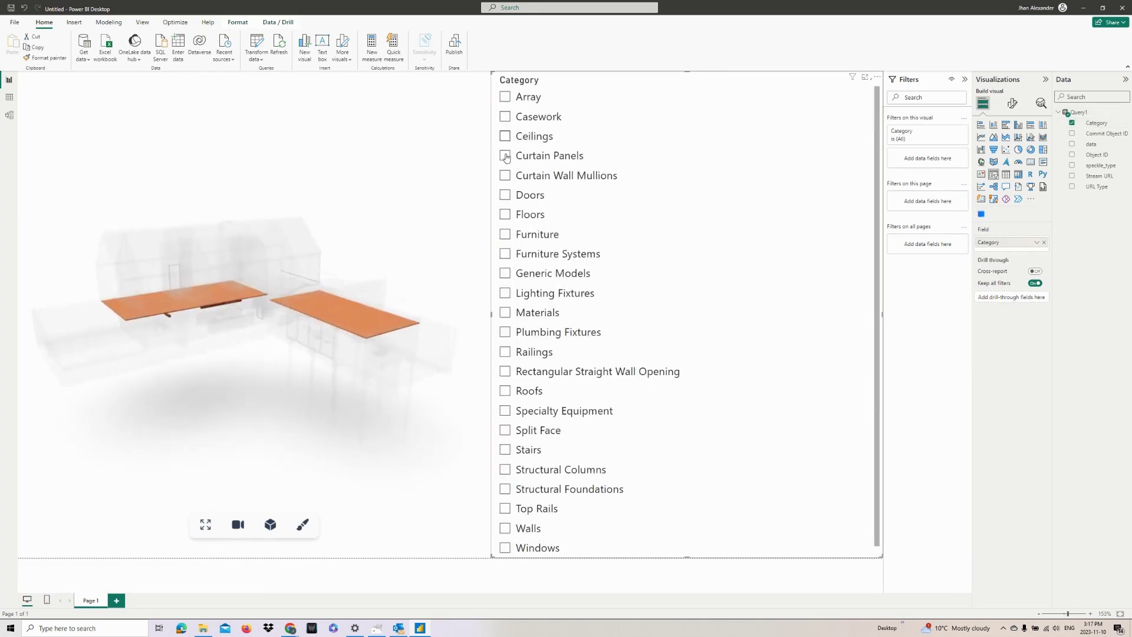
pyautogui.click(505, 157)
pyautogui.click(505, 176)
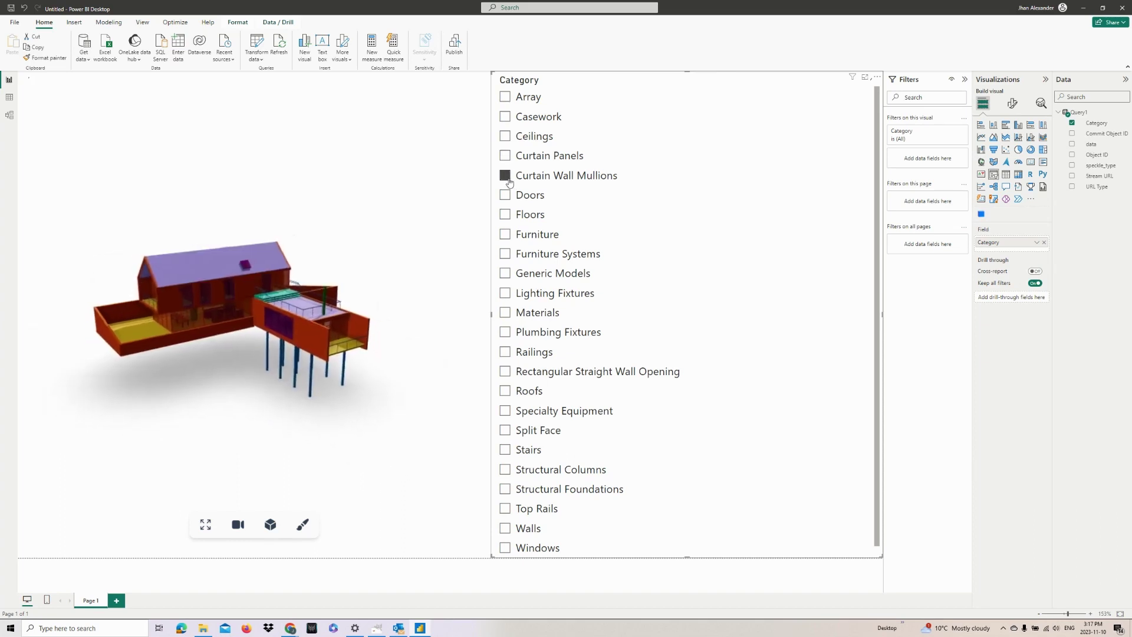
pyautogui.click(506, 175)
pyautogui.click(506, 195)
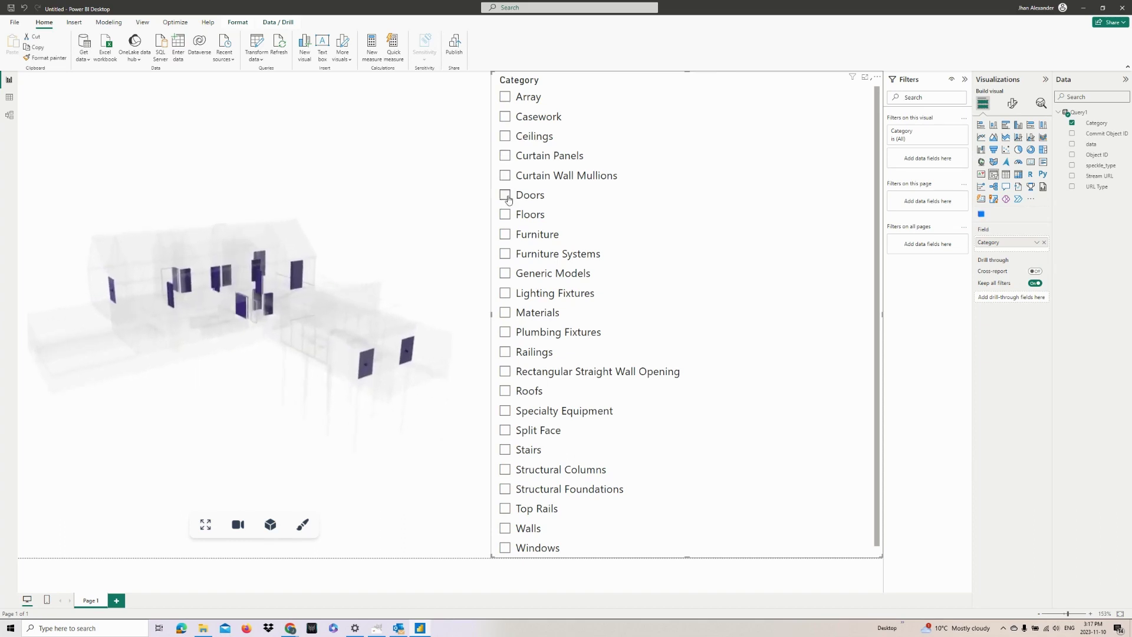
pyautogui.click(505, 214)
pyautogui.click(505, 215)
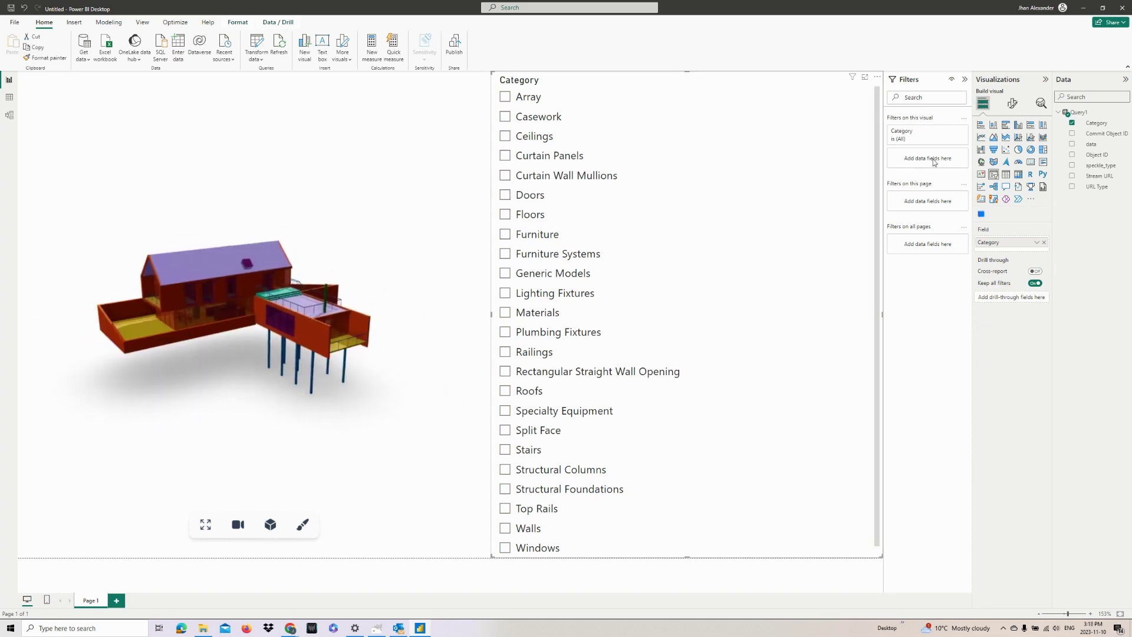
# Step: Set the Category slicer's style to Tile and collapse the Filters pane
pyautogui.click(1012, 103)
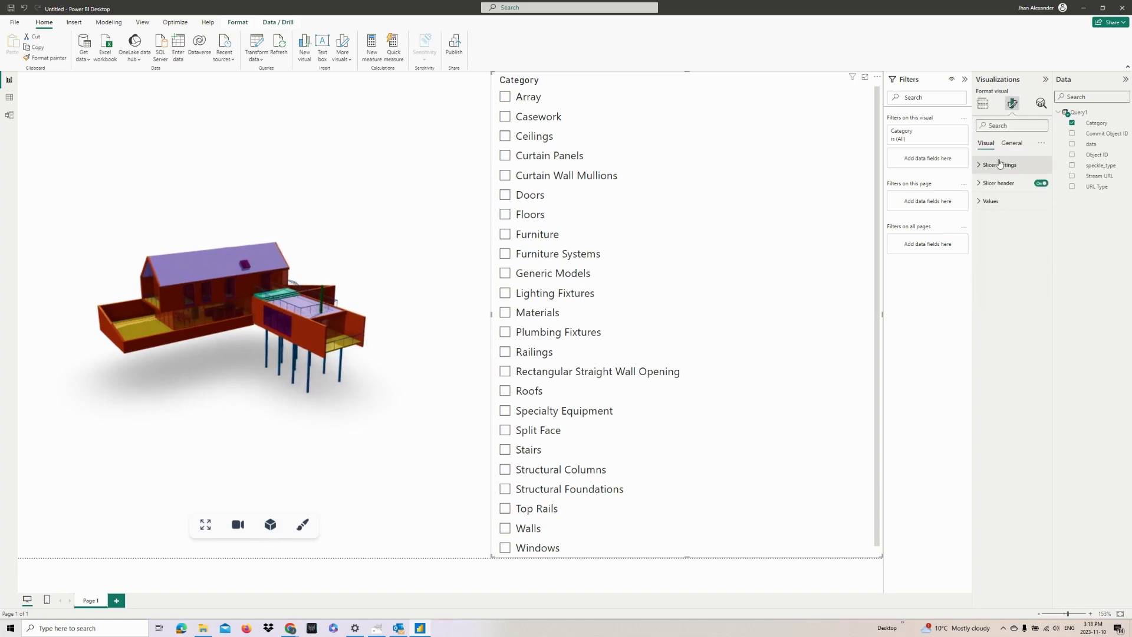
pyautogui.click(994, 170)
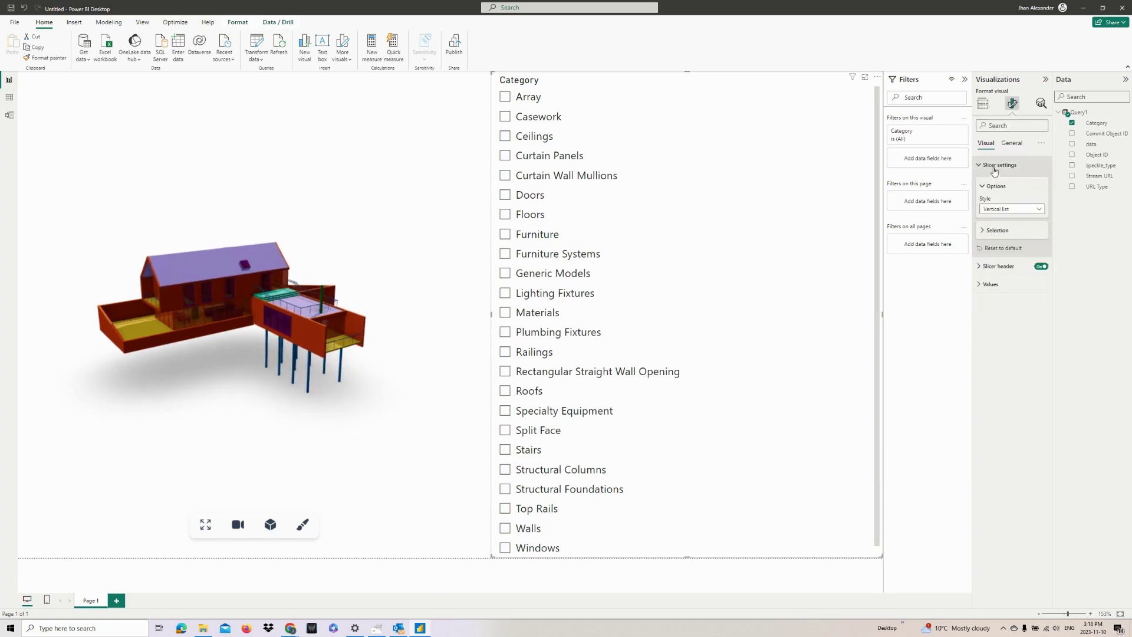
pyautogui.click(1042, 211)
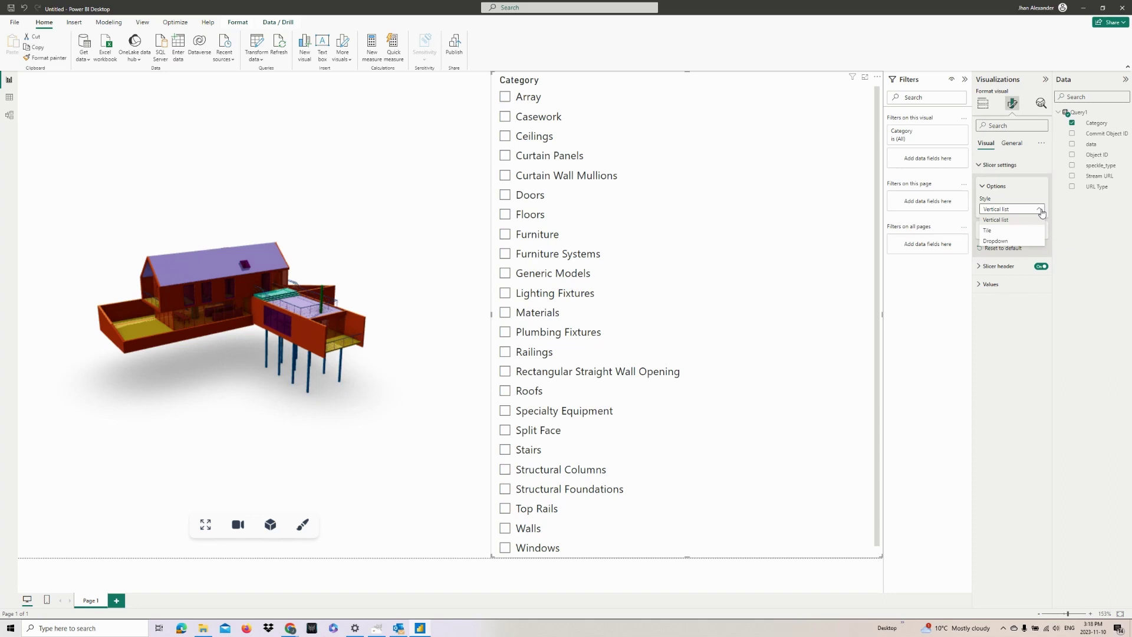
pyautogui.click(993, 231)
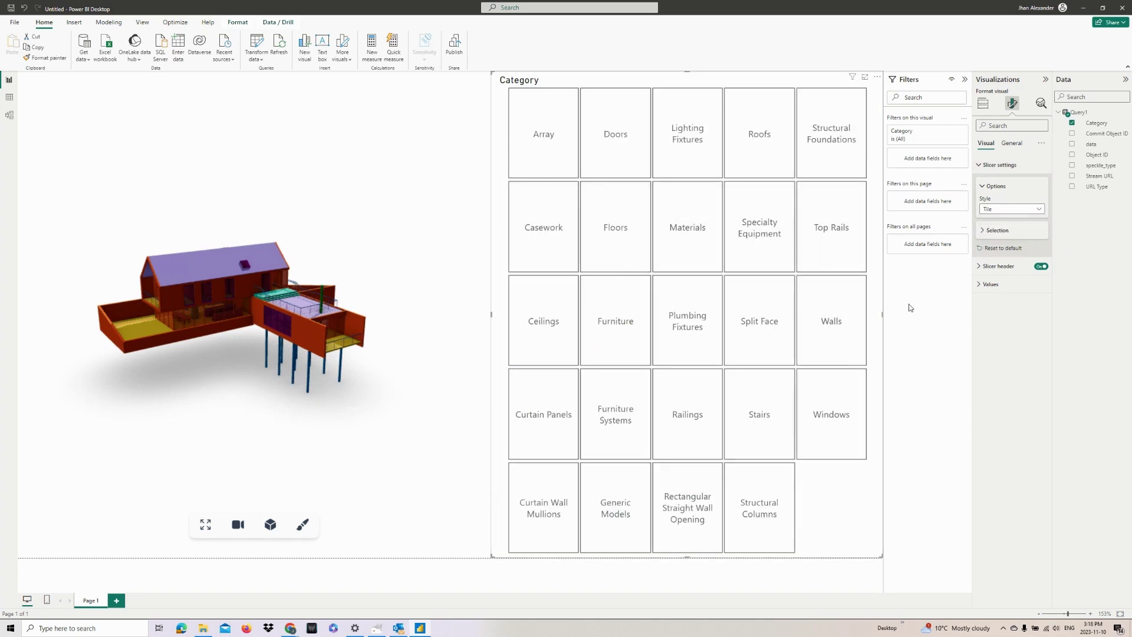
pyautogui.click(966, 79)
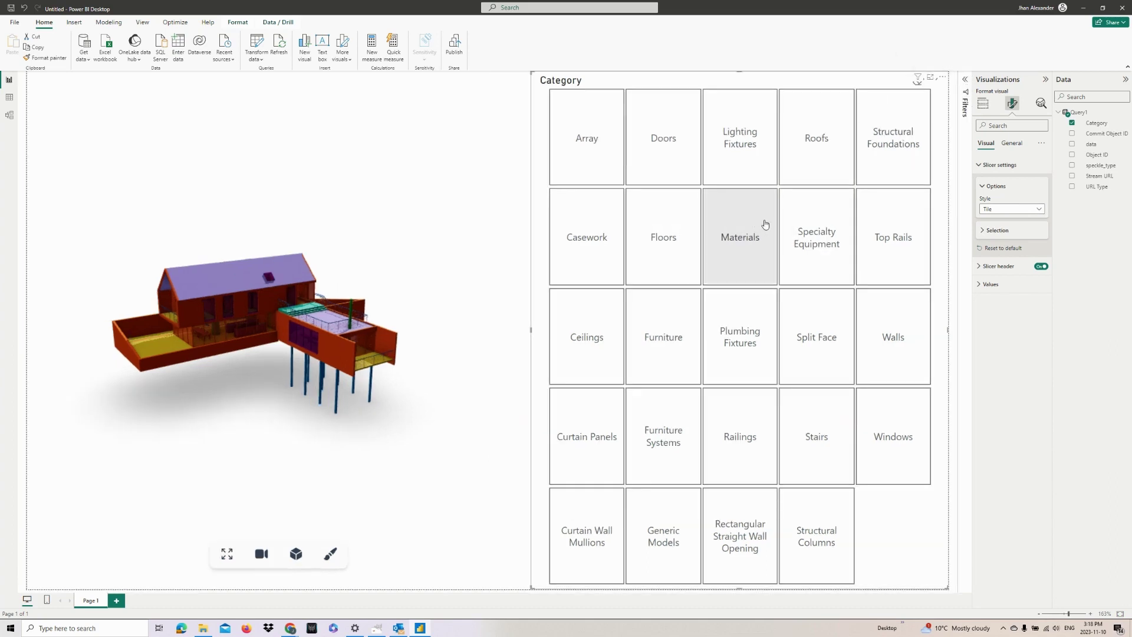
# Step: Isolate the Furniture category with the slicer, examine it in the 3D model and clear the selection
pyautogui.click(677, 344)
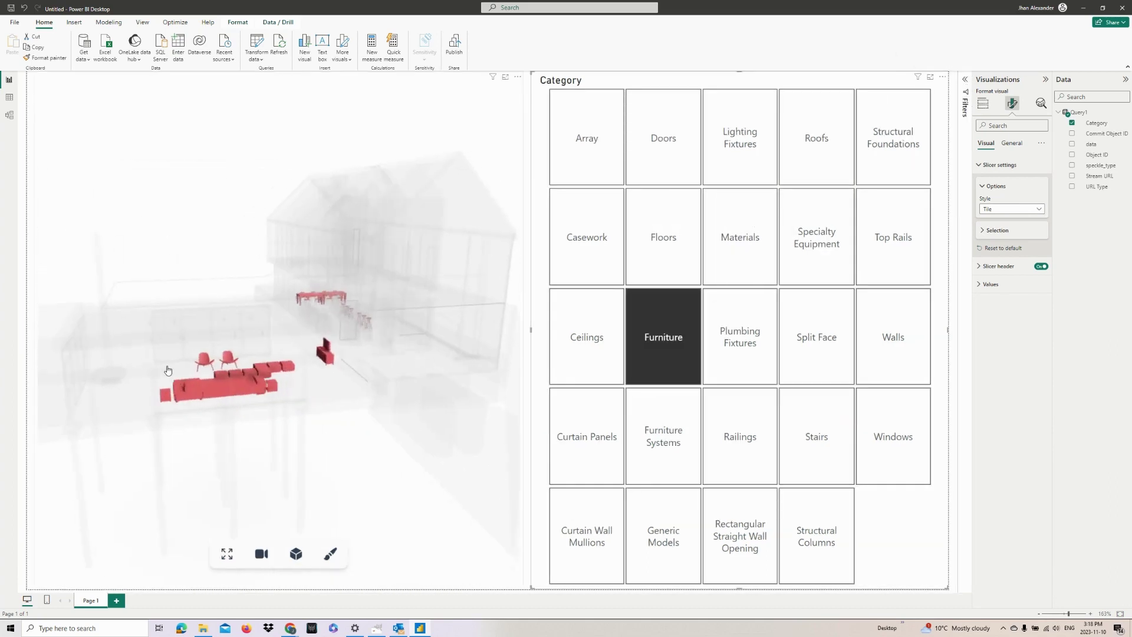
pyautogui.moveTo(168, 370); pyautogui.dragTo(371, 384)
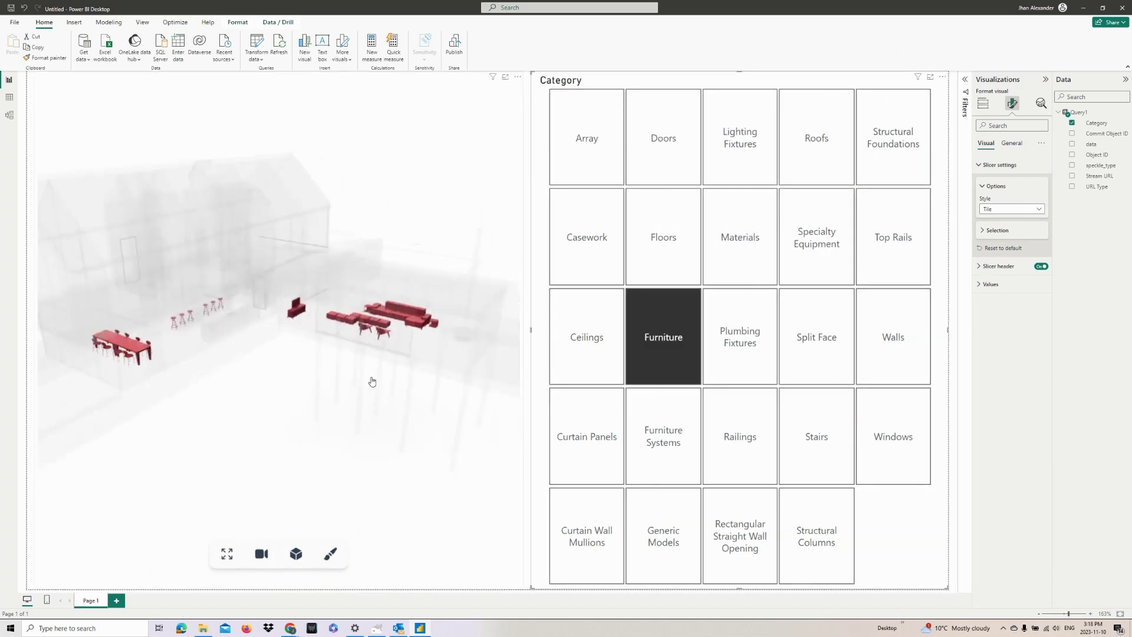
pyautogui.click(652, 342)
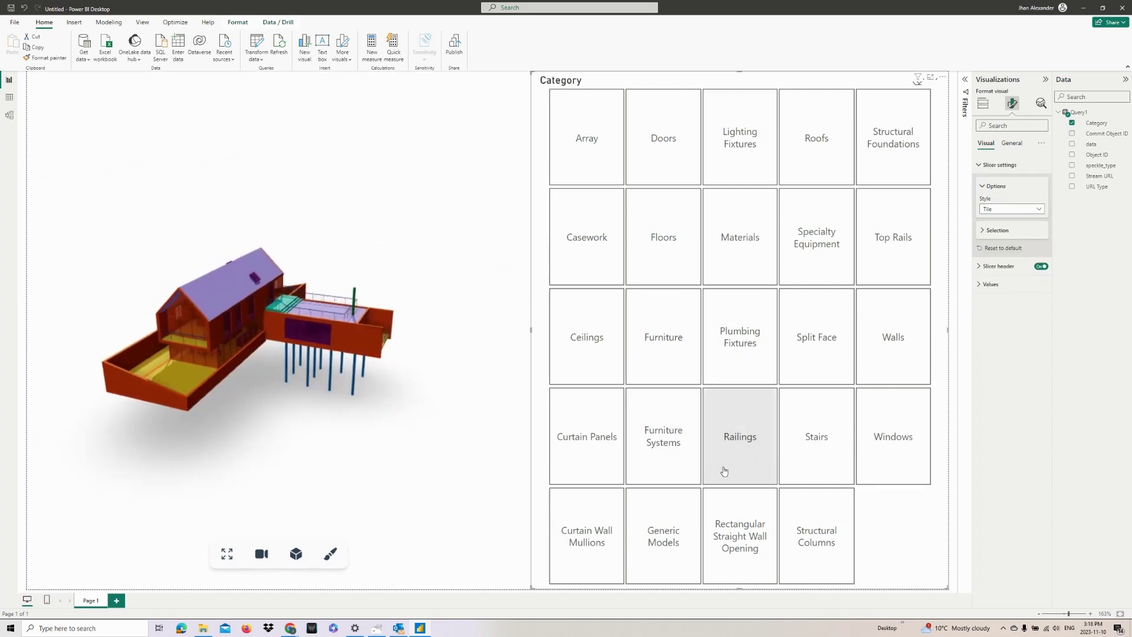
# Step: Filter the 3D model to the Windows category and inspect a roof window's tooltip and the windows from several sides
pyautogui.click(890, 439)
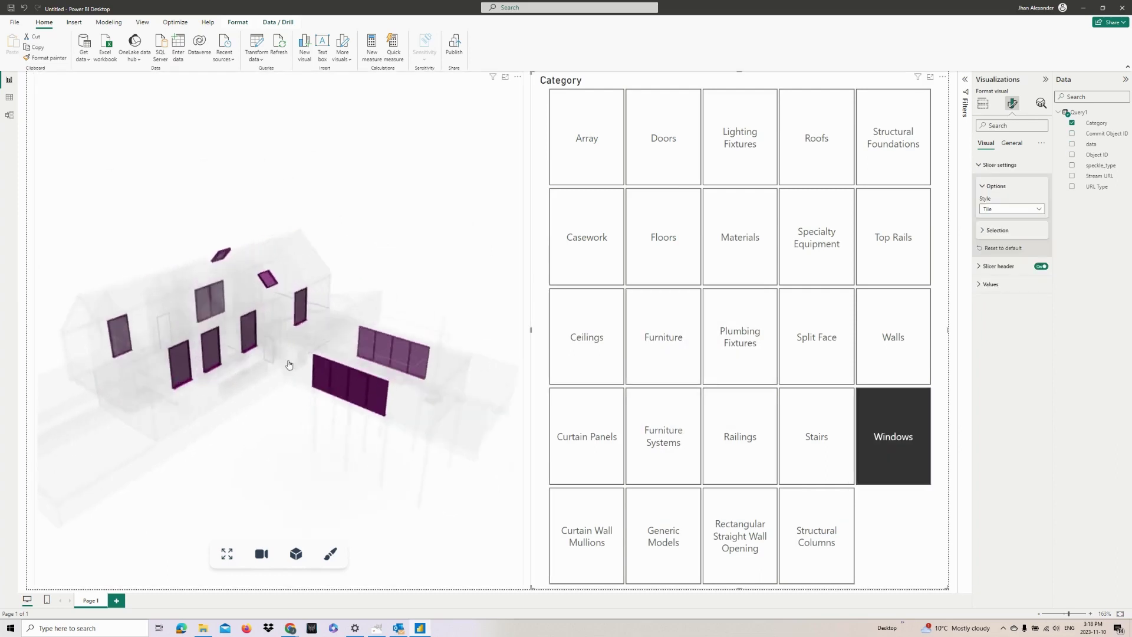
pyautogui.moveTo(83, 330); pyautogui.dragTo(320, 304)
pyautogui.moveTo(320, 305)
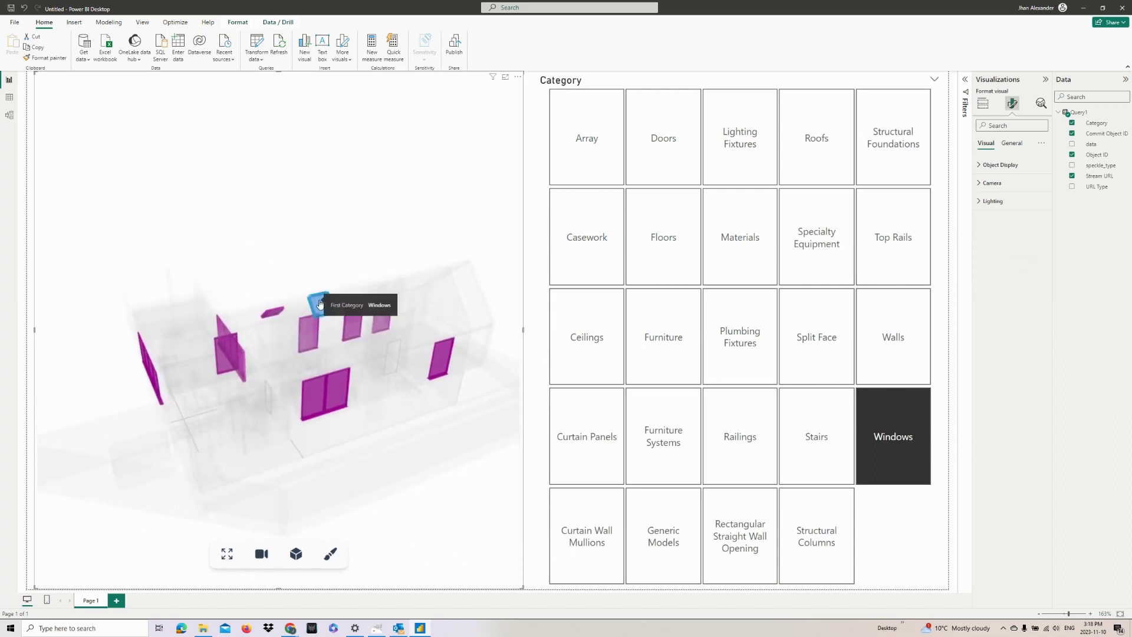
pyautogui.moveTo(208, 246); pyautogui.dragTo(306, 501)
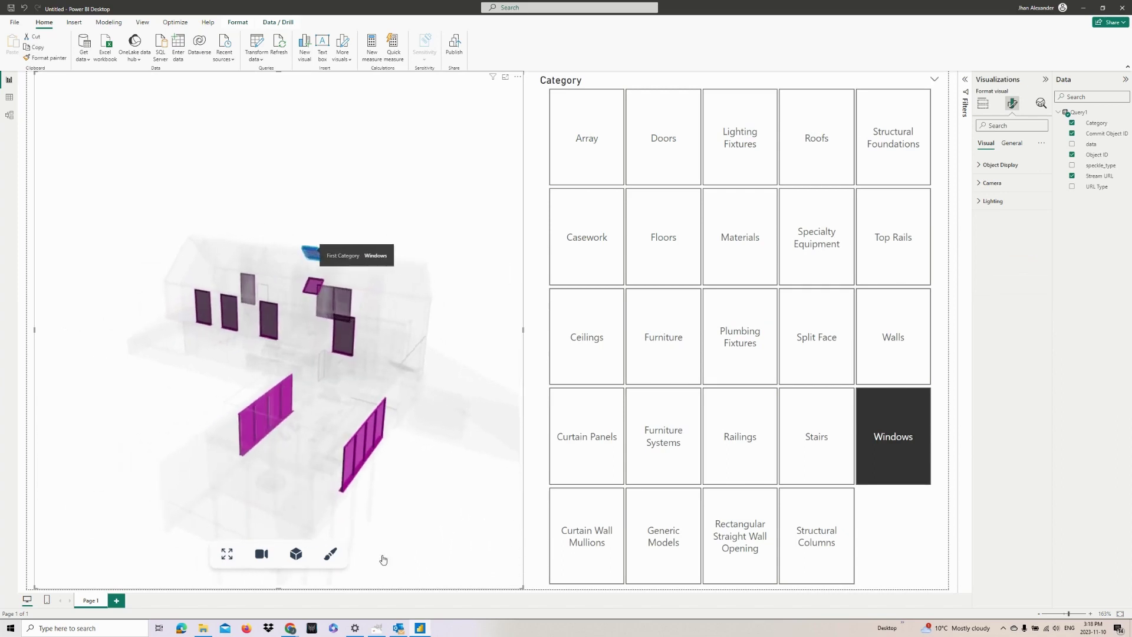
# Step: Switch to the Chrome browser and look through the connectors offered on the Speckle Connectors page
pyautogui.moveTo(298, 630)
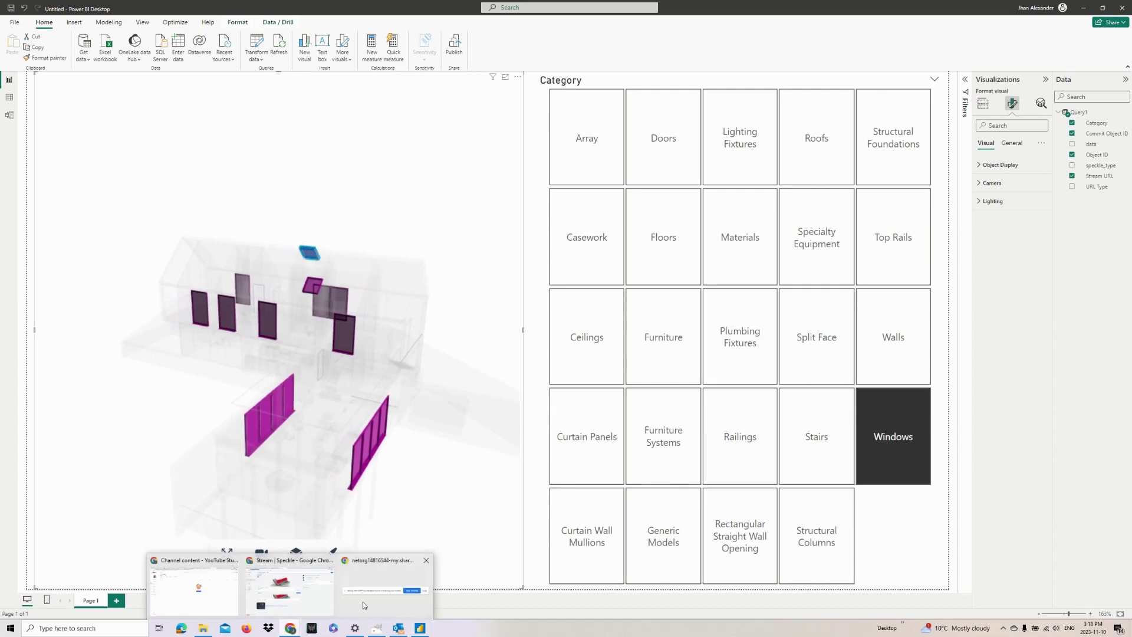
pyautogui.click(362, 602)
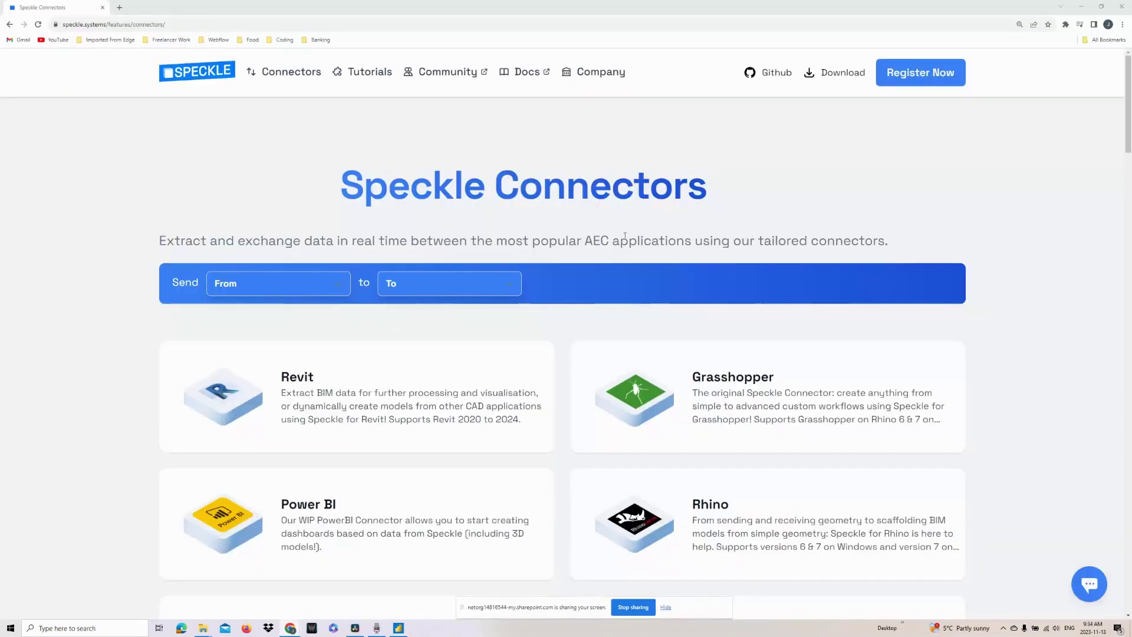
pyautogui.scroll(-5, 542, 235)
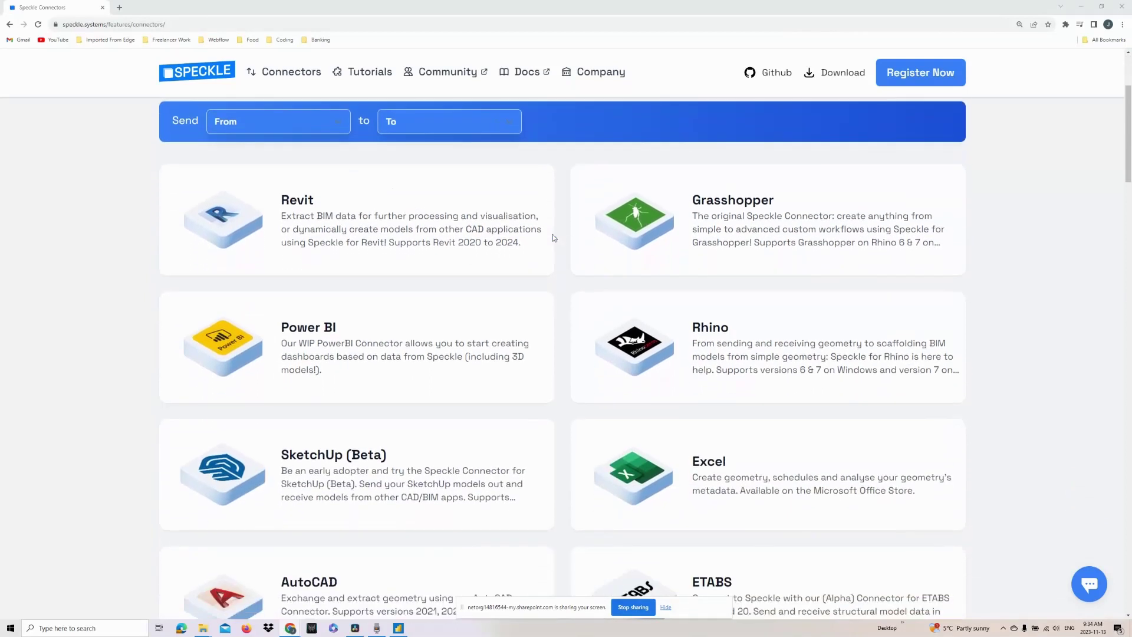